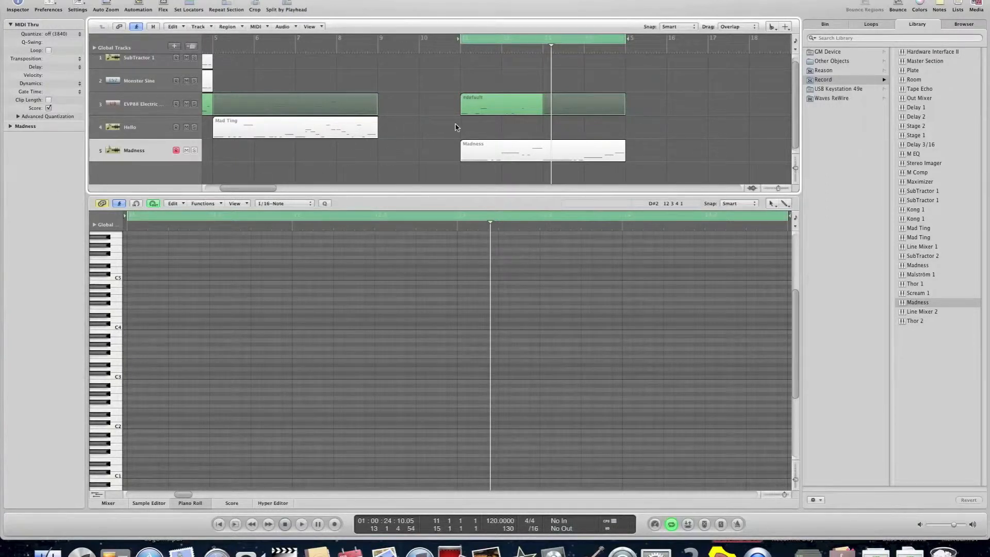
# With the loop playing, switch to Record and set Thor's third oscillator to Phase Modulation.
pyautogui.press('space')
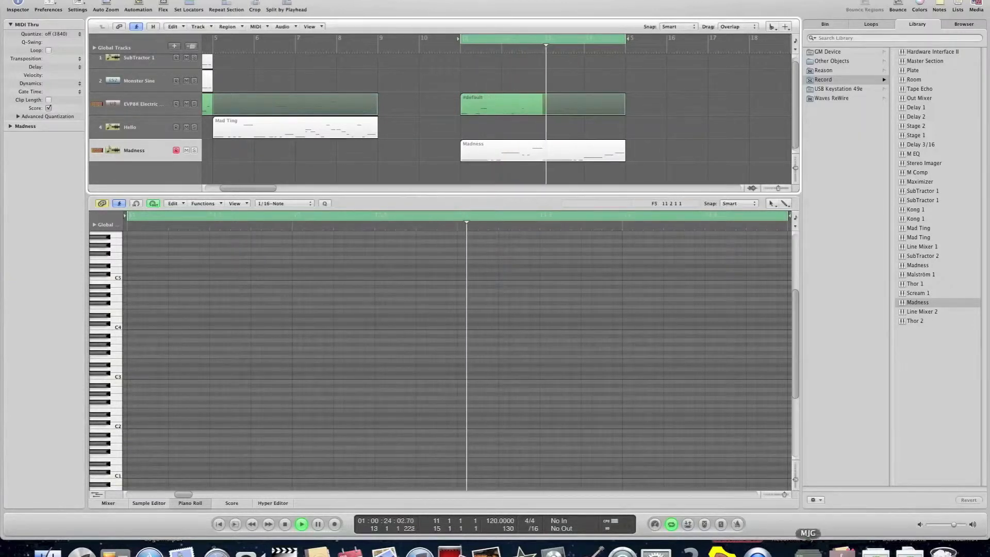
pyautogui.click(722, 551)
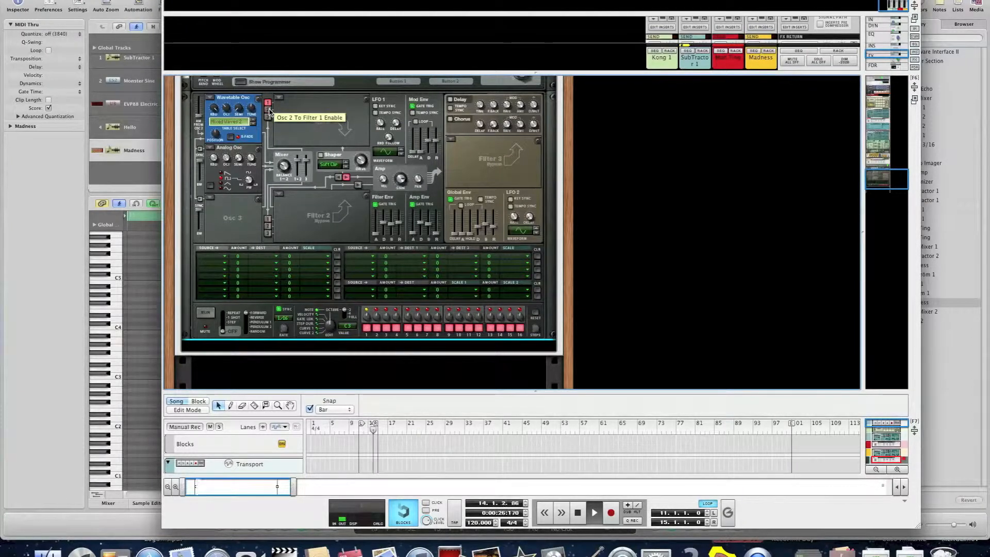
pyautogui.scroll(-4, 222, 183)
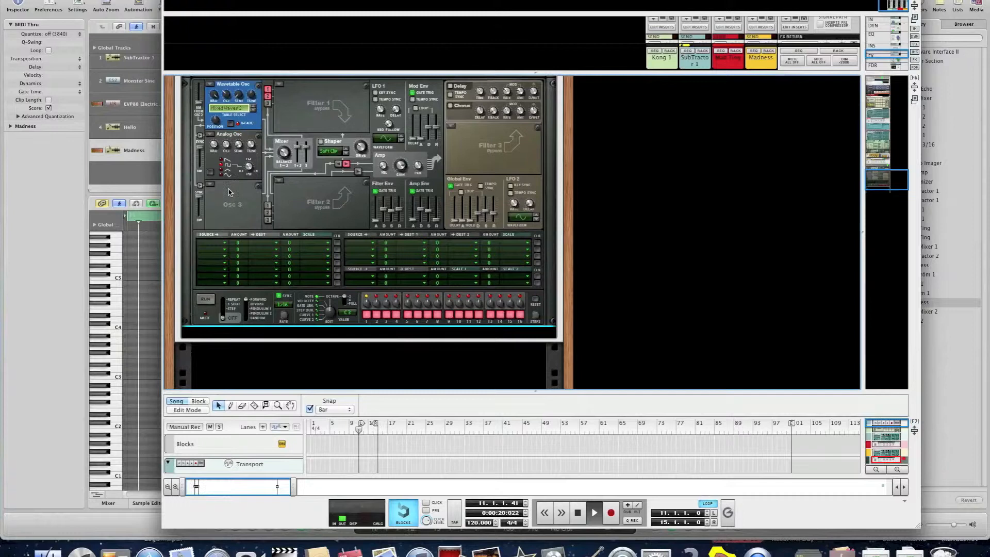
pyautogui.scroll(1, 221, 150)
pyautogui.click(212, 150)
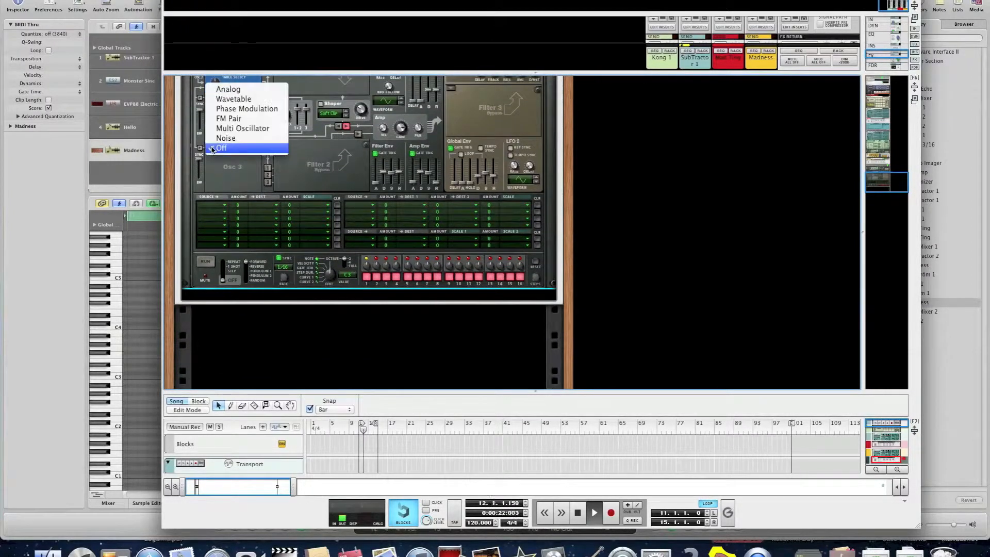
pyautogui.click(242, 109)
# Change the first waveform of Thor's phase modulation oscillator.
pyautogui.scroll(8, 242, 108)
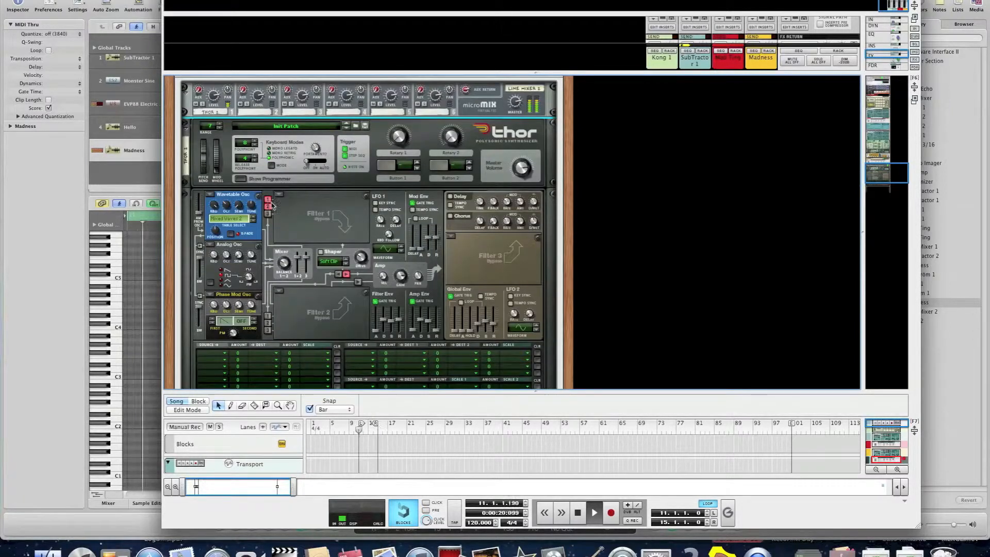
pyautogui.scroll(-9, 270, 199)
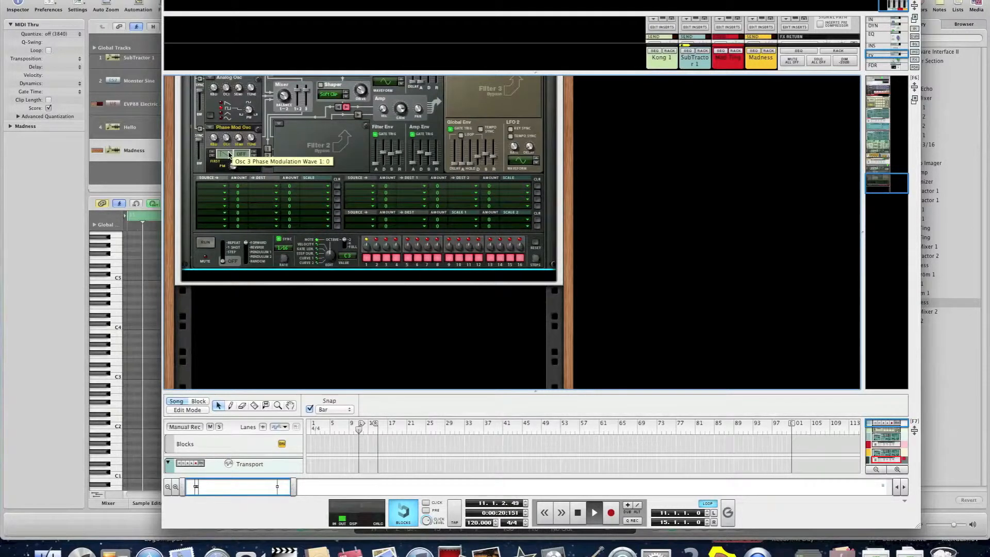
pyautogui.click(214, 153)
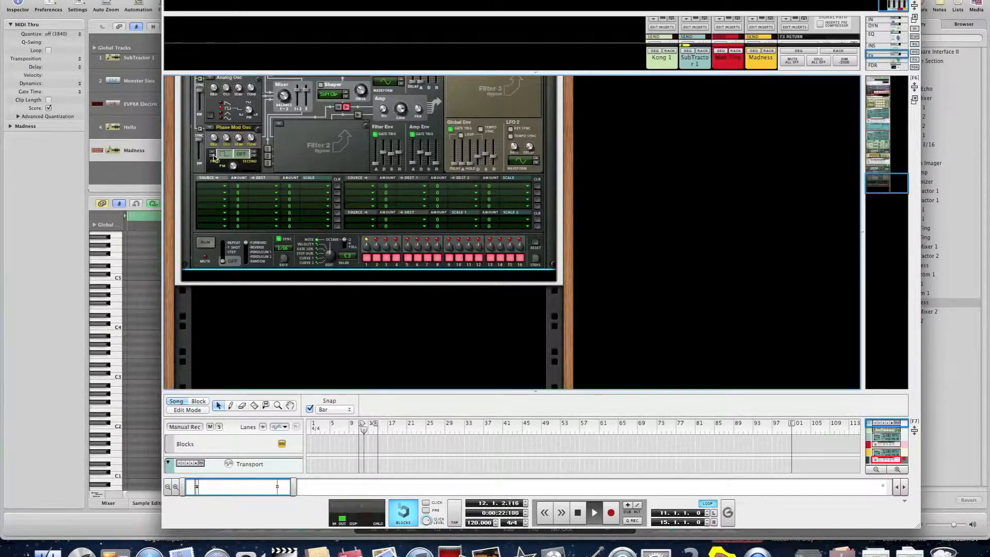
pyautogui.click(214, 152)
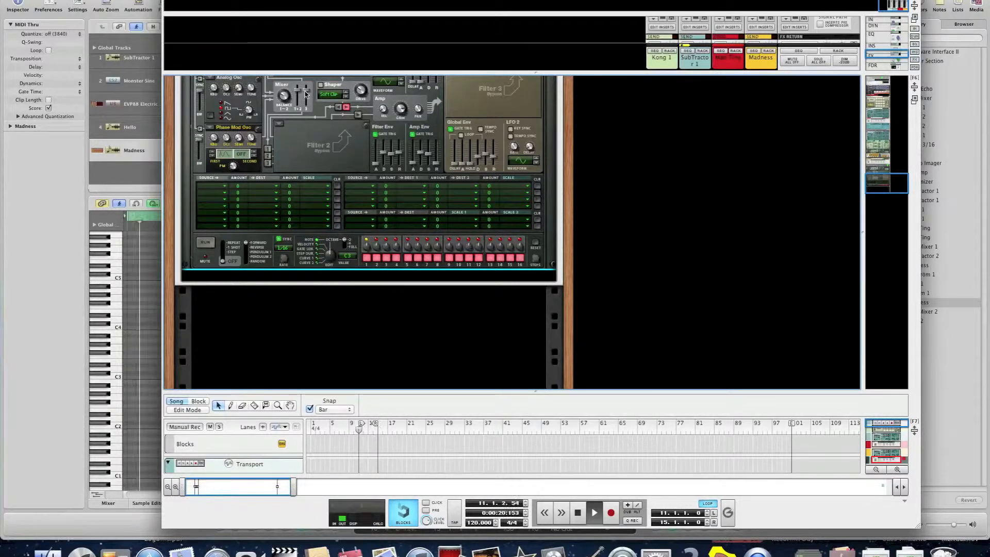
# Route Thor's oscillator 3 into Filter 1 along with oscillators 1 and 2, and stop playback.
pyautogui.scroll(3, 268, 101)
pyautogui.click(268, 108)
pyautogui.click(268, 102)
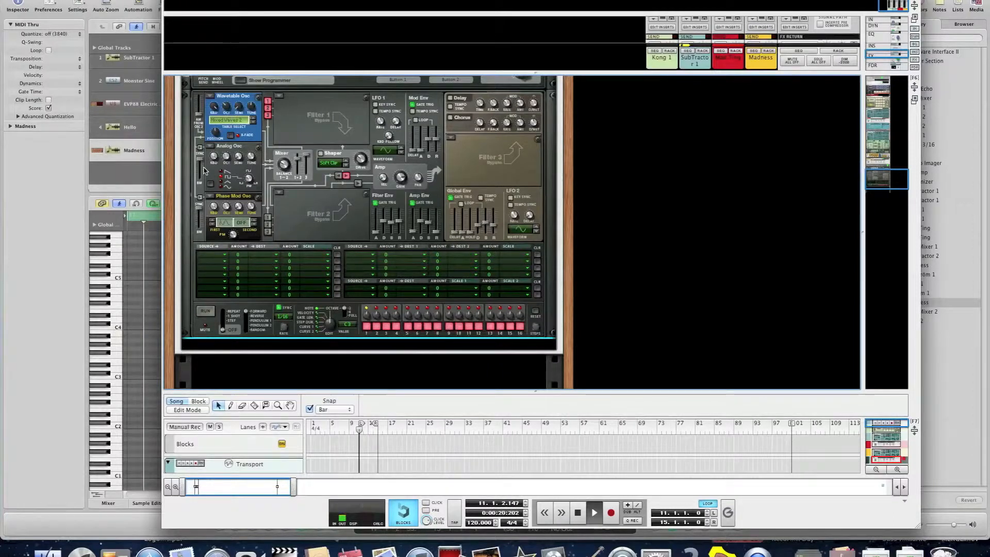
pyautogui.scroll(-3, 223, 197)
pyautogui.scroll(5, 265, 166)
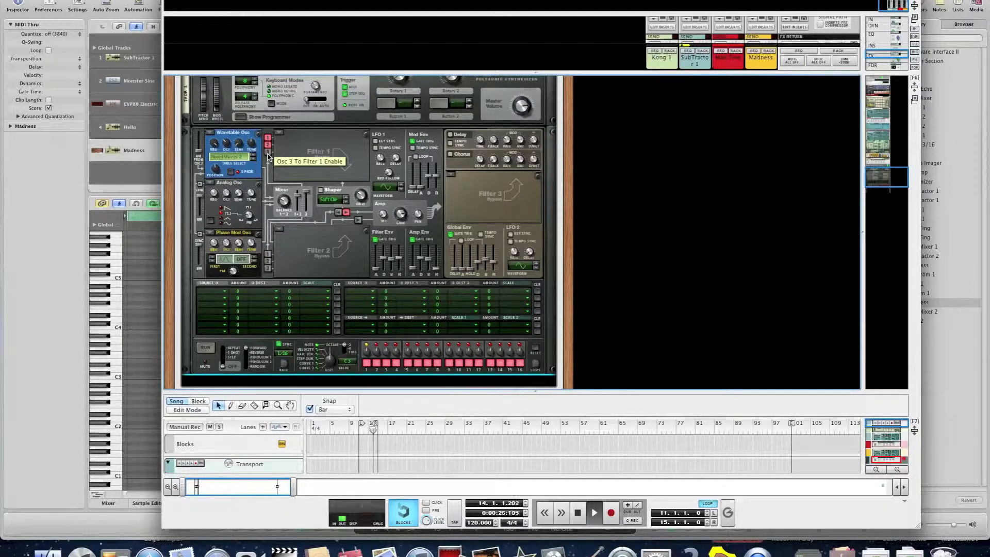
pyautogui.click(267, 152)
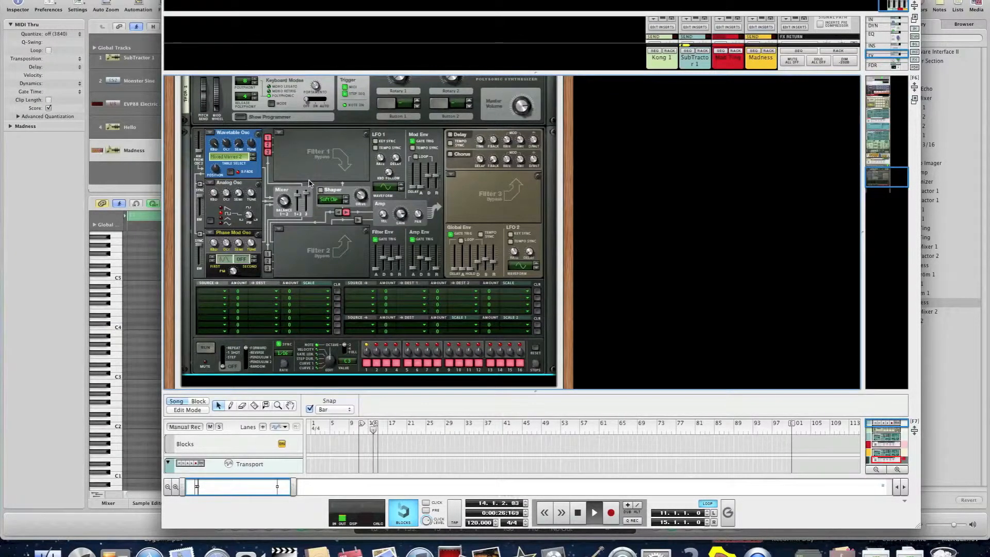
pyautogui.press('space')
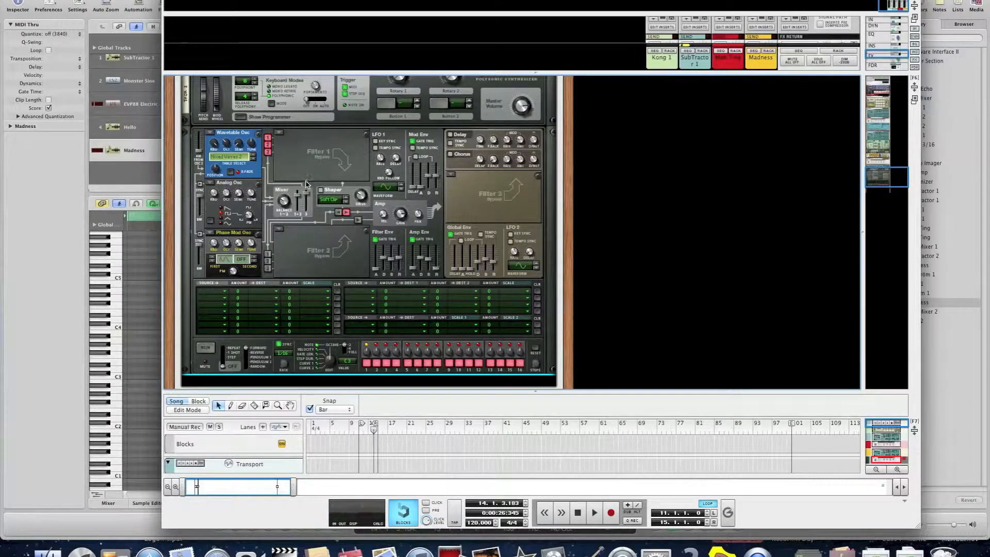
# Adjust the table position of Thor's wavetable oscillator slightly while the loop plays, and stop playback.
pyautogui.scroll(-5, 294, 232)
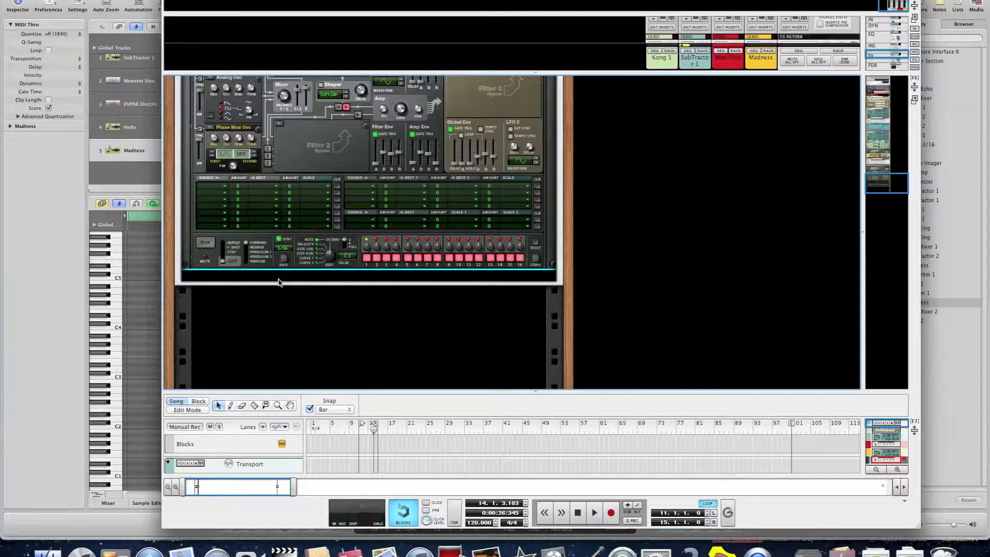
pyautogui.scroll(6, 334, 145)
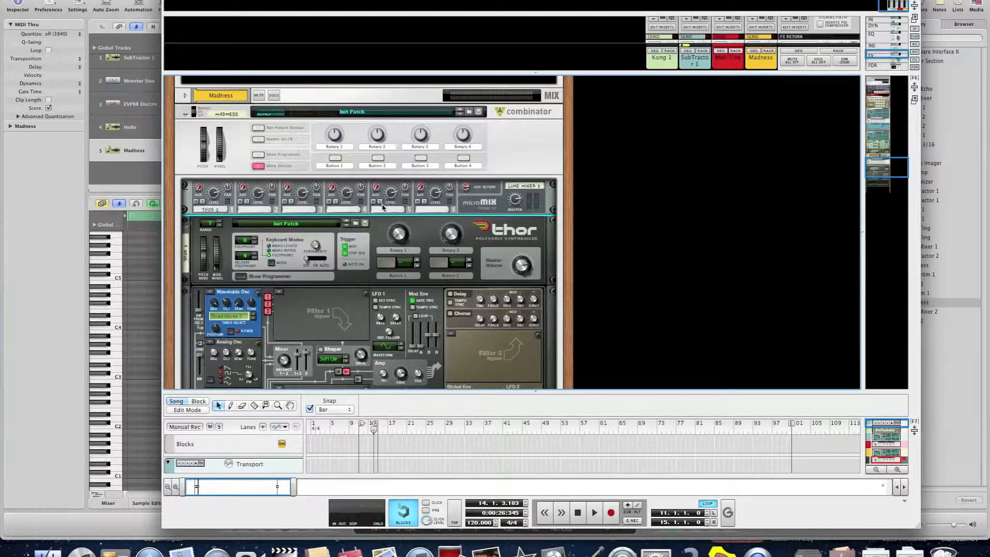
pyautogui.scroll(-2, 375, 219)
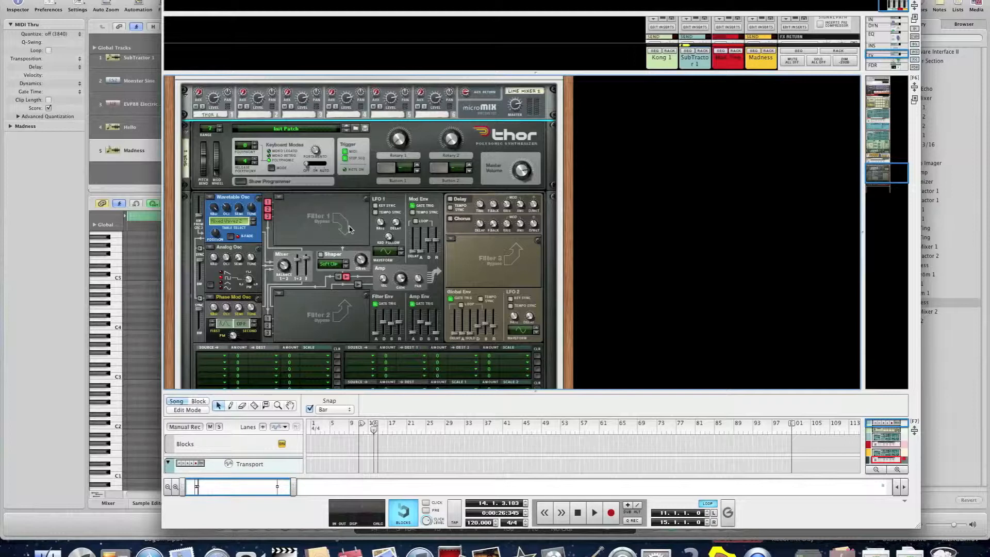
pyautogui.scroll(-1, 276, 263)
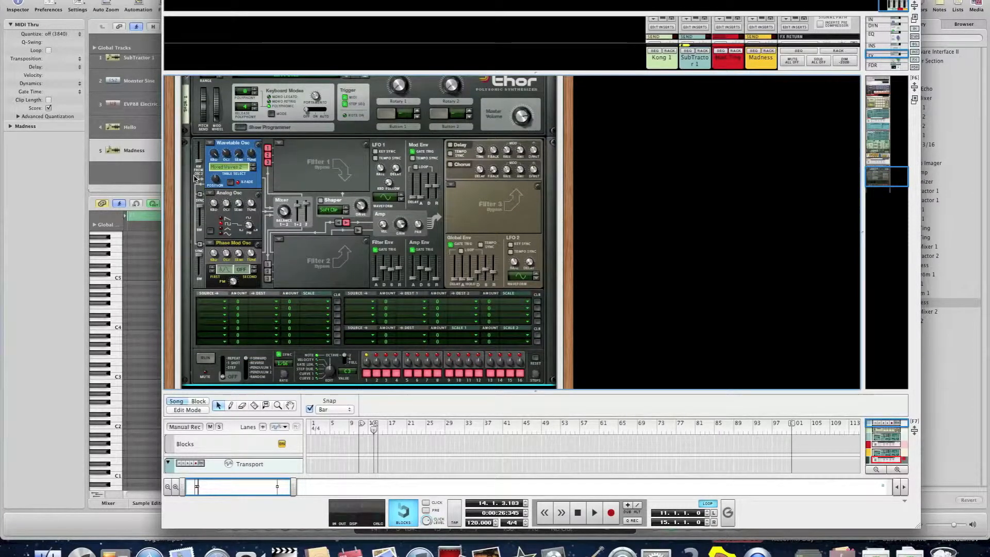
pyautogui.press('space')
pyautogui.moveTo(217, 181)
pyautogui.mouseDown()
pyautogui.moveTo(216, 192)
pyautogui.moveTo(217, 183)
pyautogui.mouseUp()
pyautogui.press('space')
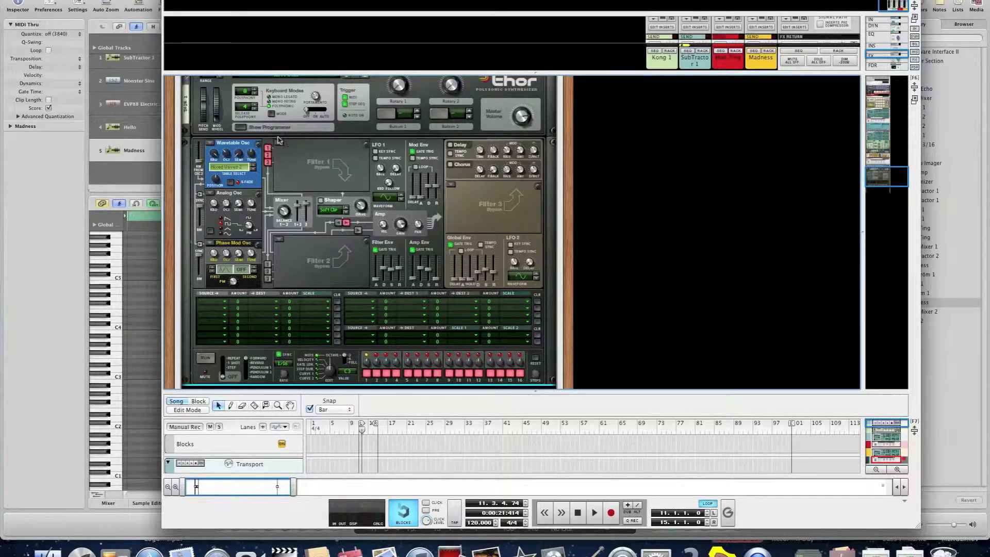
# Set Thor's Filter 1 to the Formant type.
pyautogui.scroll(-3, 286, 148)
pyautogui.click(283, 101)
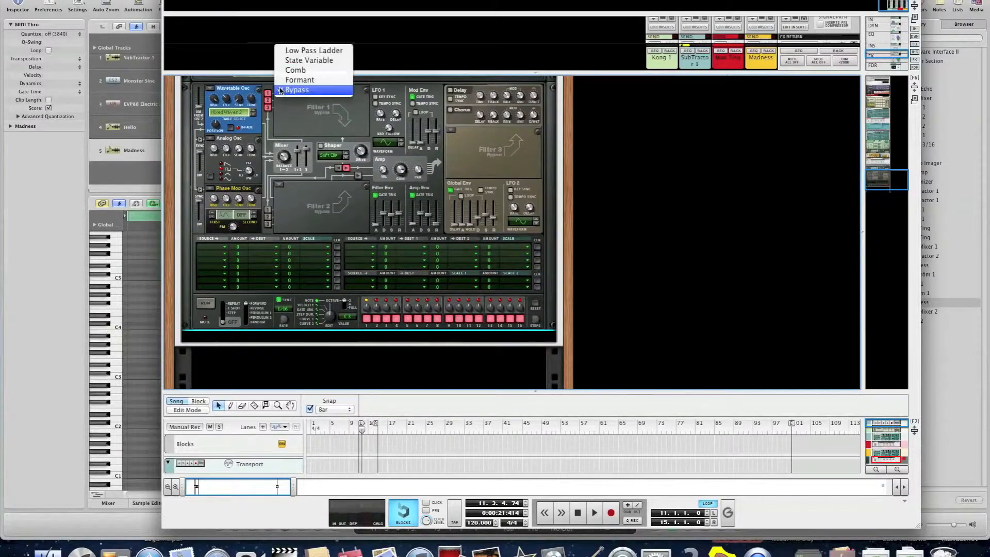
pyautogui.click(290, 80)
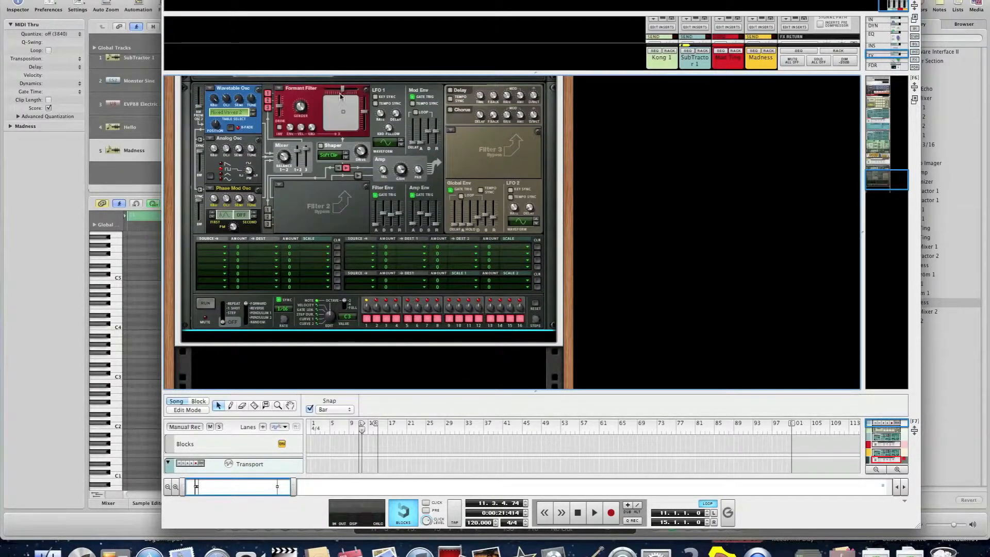
# Audition the formant filter during playback by sweeping its XY pad, and leave the XY point near the pad's centre.
pyautogui.press('space')
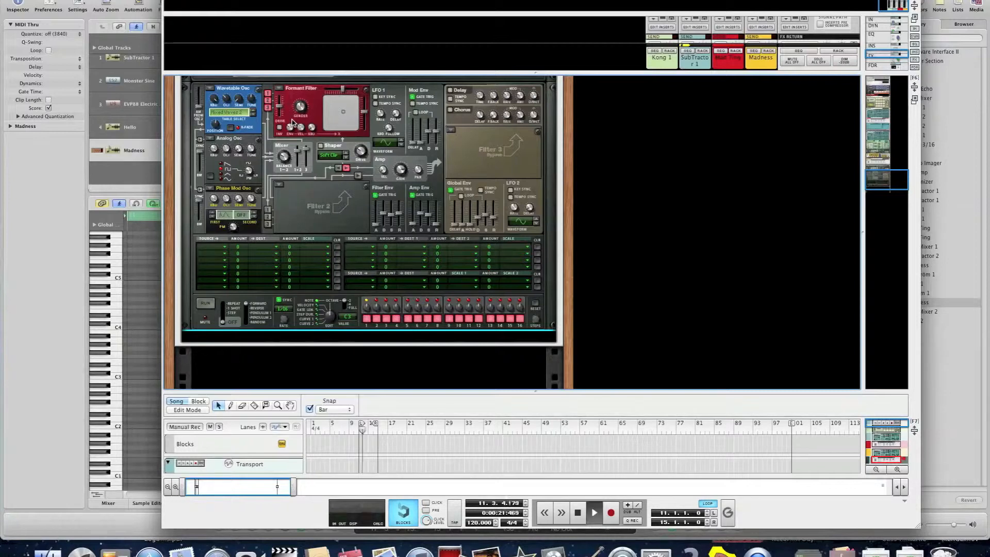
pyautogui.moveTo(343, 112)
pyautogui.mouseDown()
pyautogui.moveTo(329, 124)
pyautogui.moveTo(353, 102)
pyautogui.moveTo(345, 109)
pyautogui.mouseUp()
pyautogui.press('space')
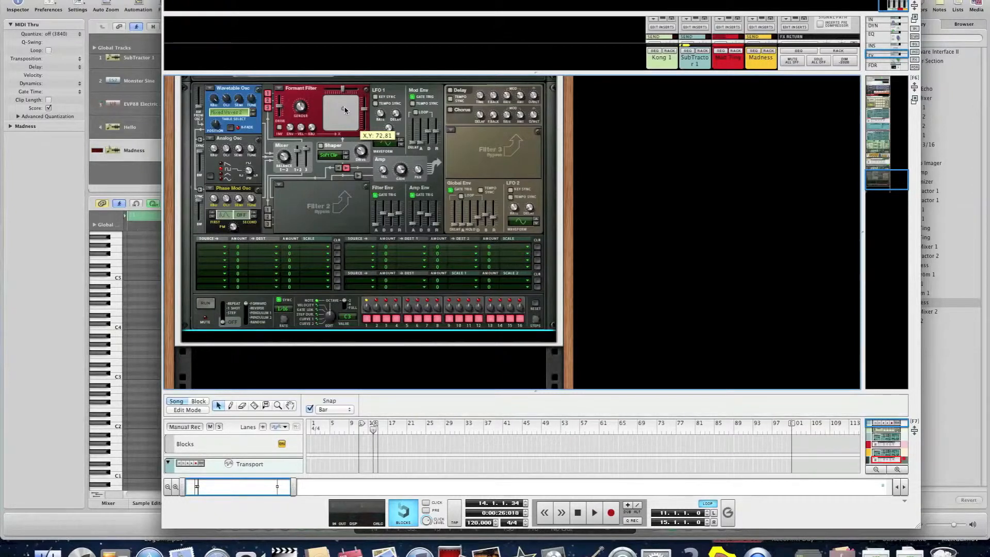
pyautogui.moveTo(344, 119); pyautogui.dragTo(338, 120)
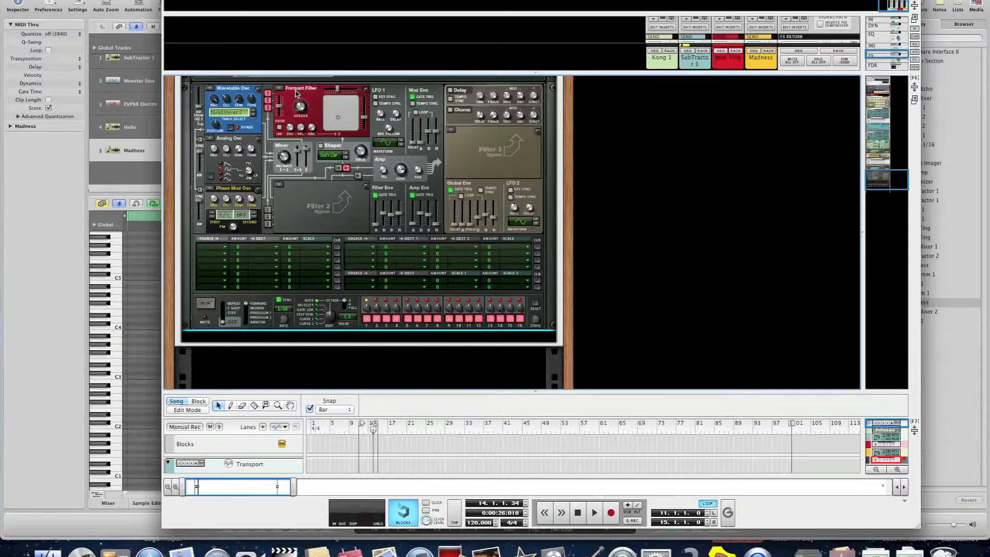
pyautogui.moveTo(341, 118)
pyautogui.mouseDown()
pyautogui.moveTo(349, 106)
pyautogui.moveTo(330, 123)
pyautogui.moveTo(360, 120)
pyautogui.moveTo(335, 110)
pyautogui.moveTo(326, 128)
pyautogui.moveTo(356, 129)
pyautogui.moveTo(341, 123)
pyautogui.moveTo(354, 126)
pyautogui.moveTo(345, 115)
pyautogui.mouseUp()
pyautogui.press('space')
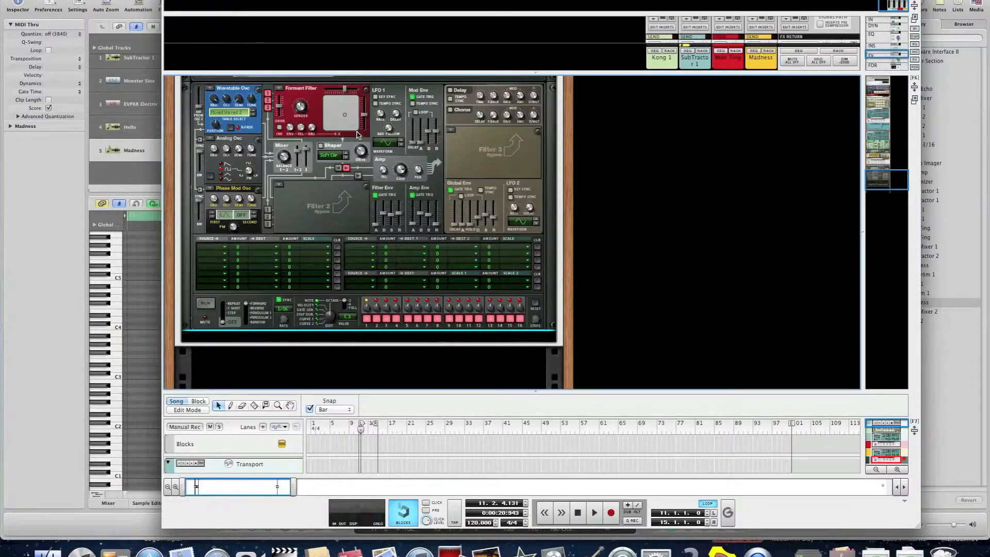
pyautogui.moveTo(345, 116); pyautogui.dragTo(338, 119)
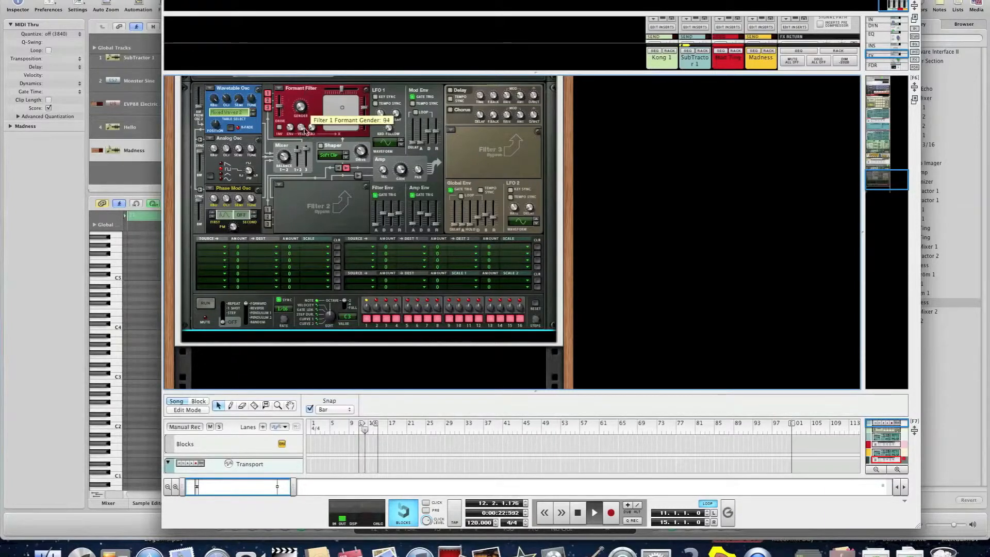
pyautogui.moveTo(281, 106); pyautogui.dragTo(338, 114)
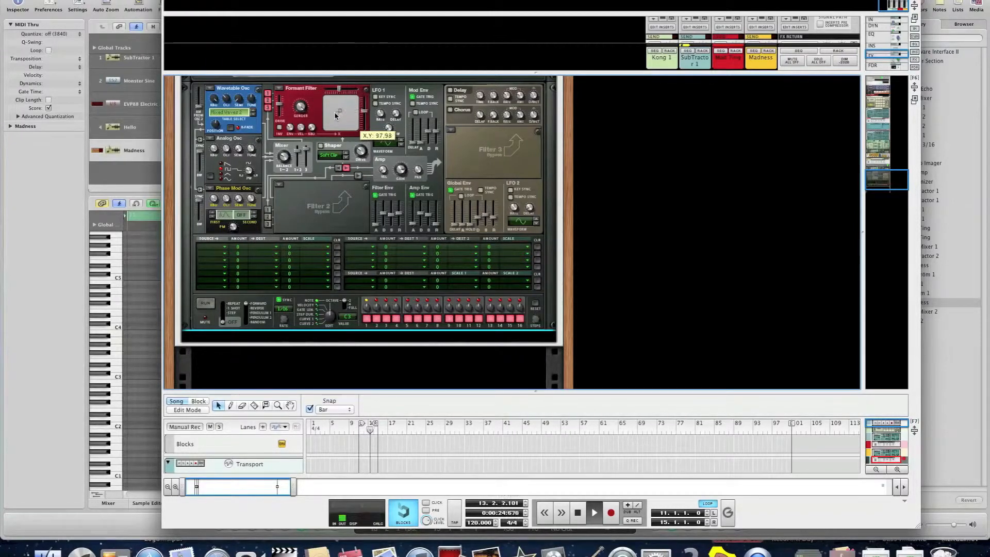
pyautogui.press('space')
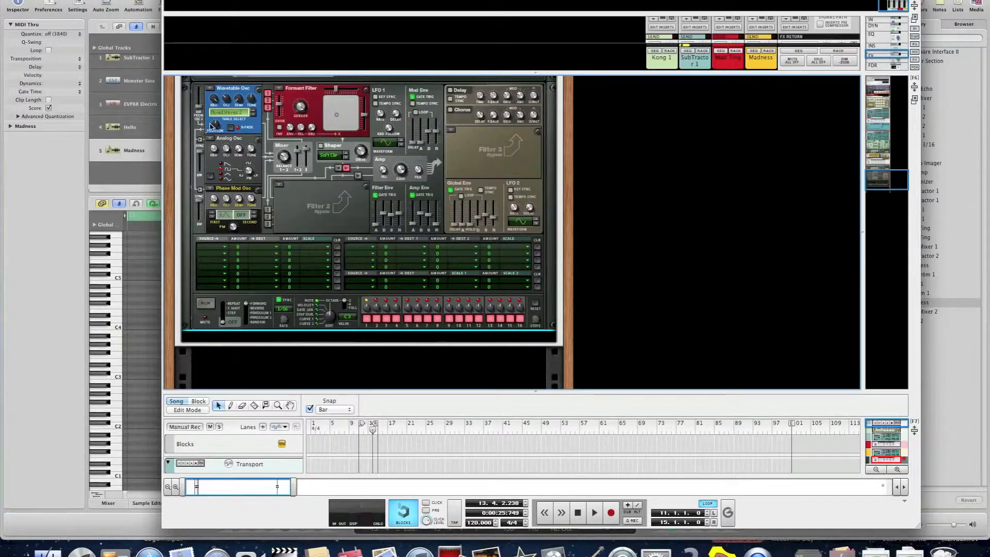
pyautogui.moveTo(337, 116)
pyautogui.mouseDown()
pyautogui.moveTo(335, 126)
pyautogui.moveTo(354, 111)
pyautogui.moveTo(343, 115)
pyautogui.mouseUp()
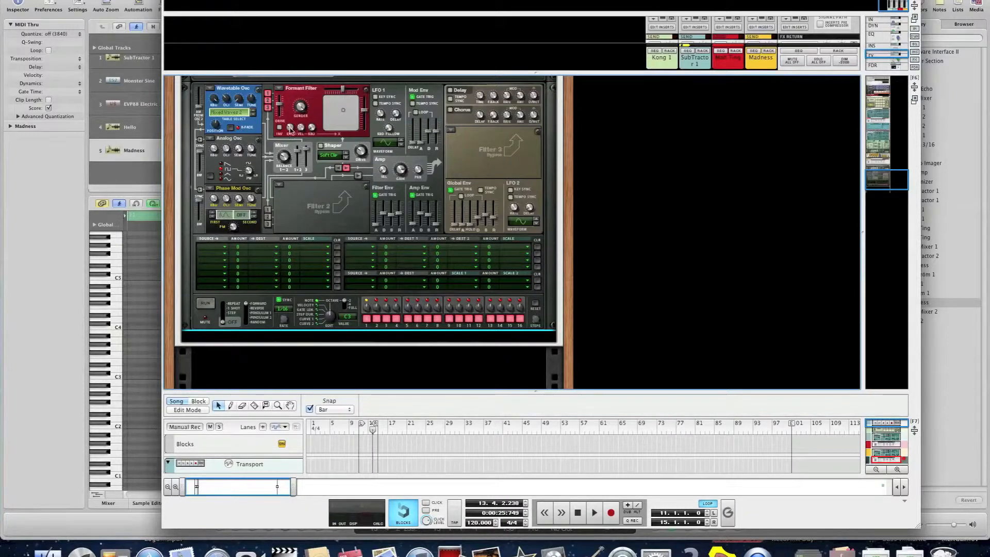
# Show the programmer of the Madness Combinator above the line mixer and Thor.
pyautogui.scroll(5, 270, 160)
pyautogui.scroll(1, 271, 160)
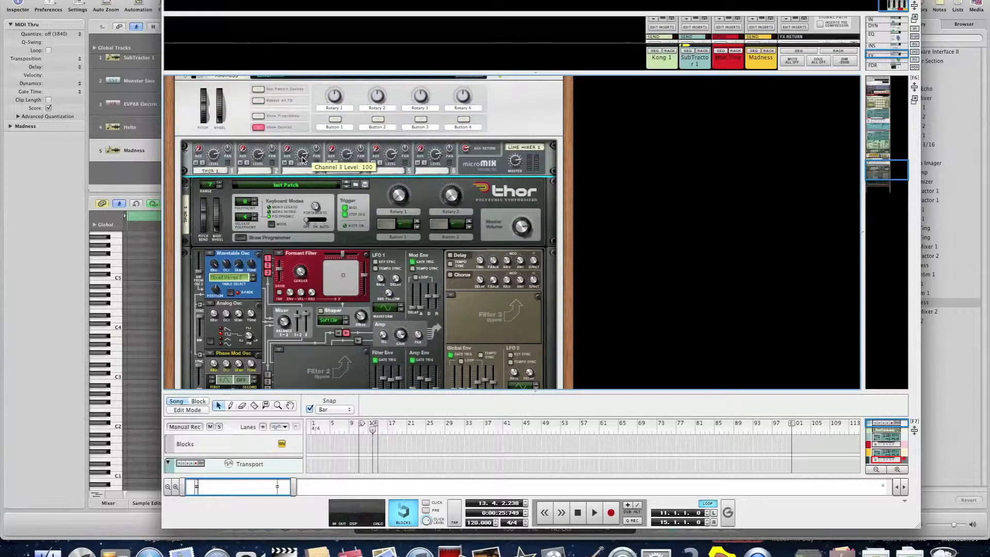
pyautogui.click(131, 68)
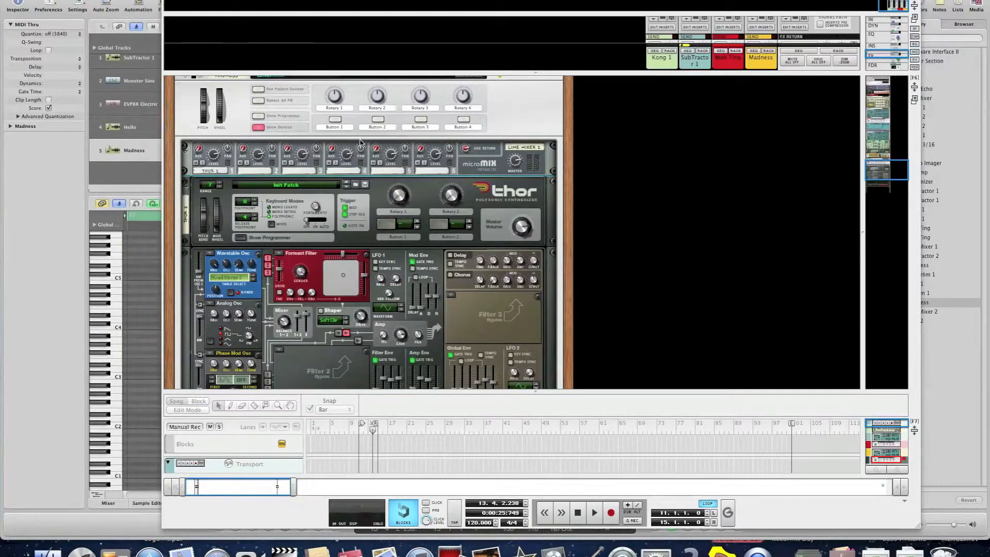
pyautogui.scroll(5, 287, 189)
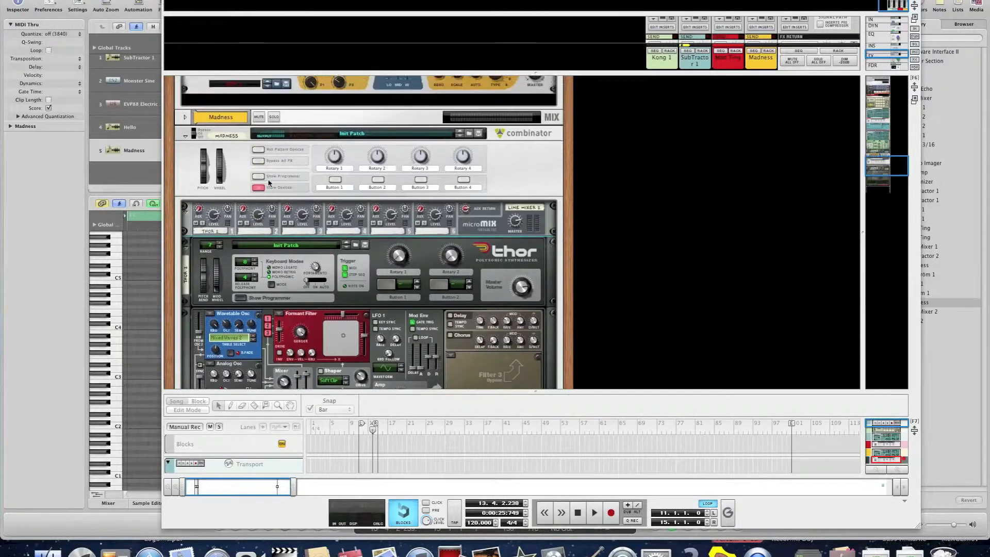
pyautogui.scroll(-8, 269, 182)
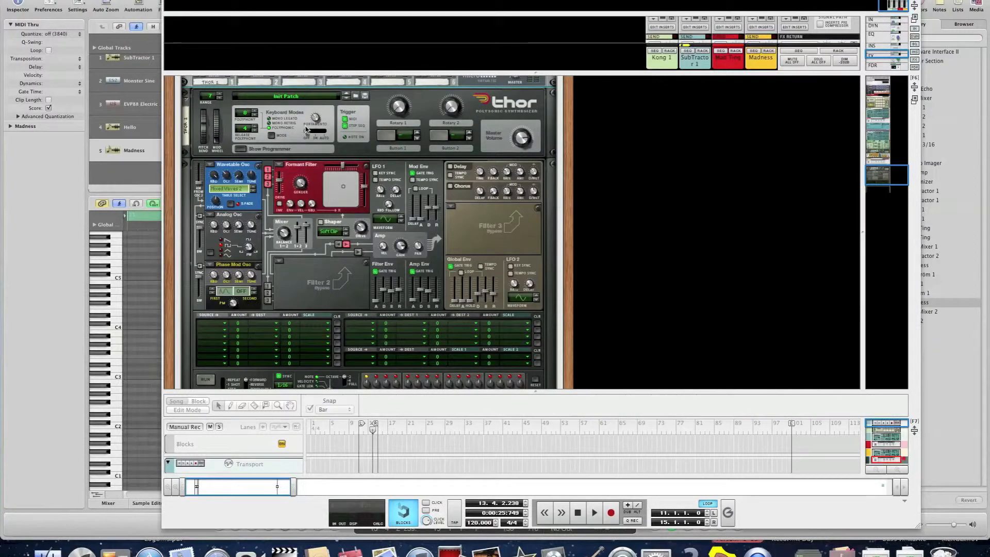
pyautogui.scroll(5, 304, 130)
pyautogui.scroll(1, 304, 130)
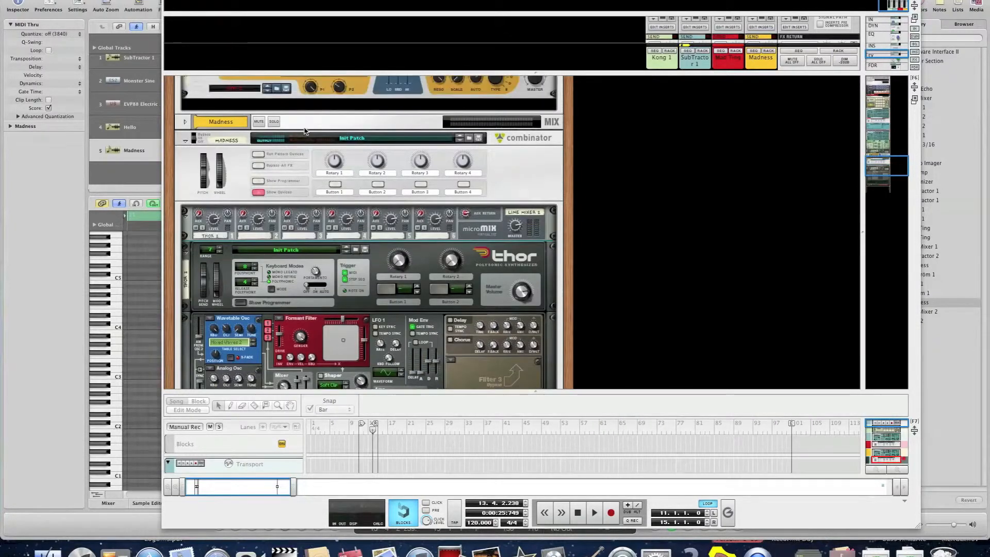
pyautogui.click(263, 184)
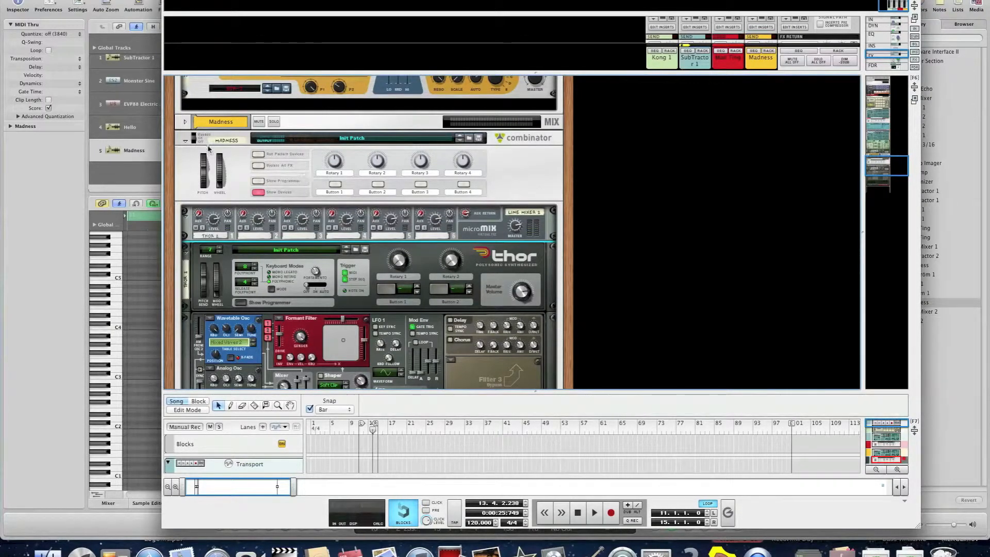
pyautogui.click(238, 160)
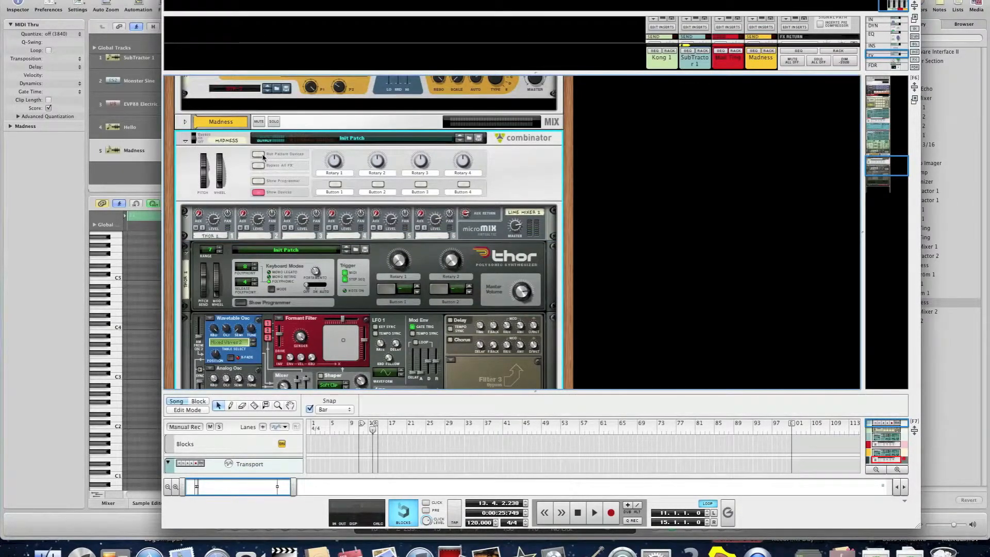
pyautogui.click(258, 181)
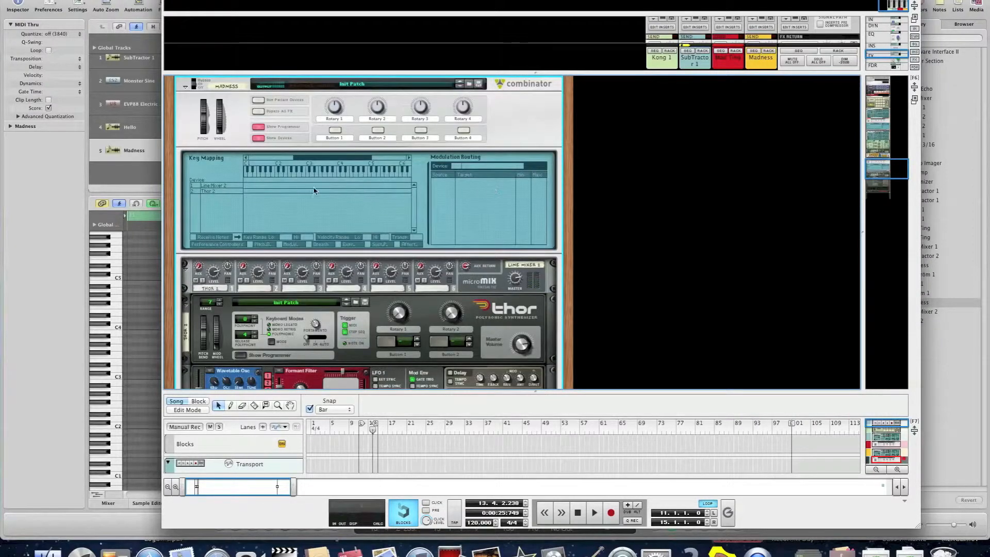
# Select Thor in the Madness Combinator's programmer and assign Rotary 1 to Osc 1 Wavetable Table.
pyautogui.click(217, 192)
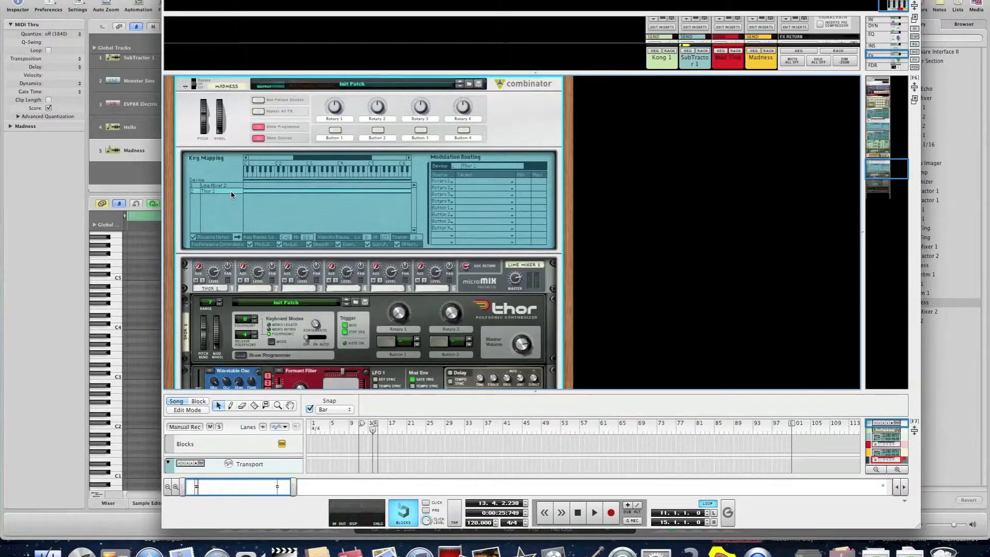
pyautogui.click(481, 182)
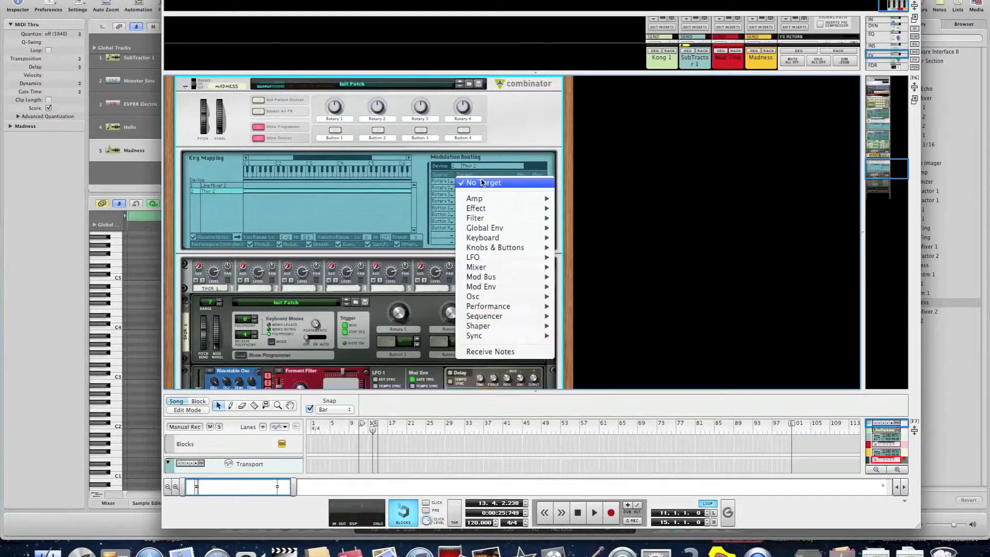
pyautogui.moveTo(499, 201)
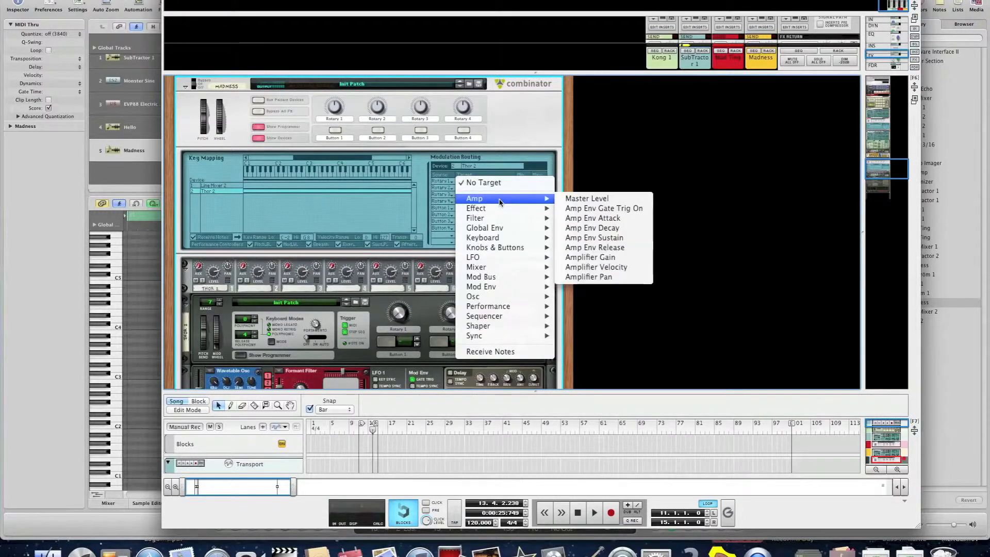
pyautogui.moveTo(509, 306)
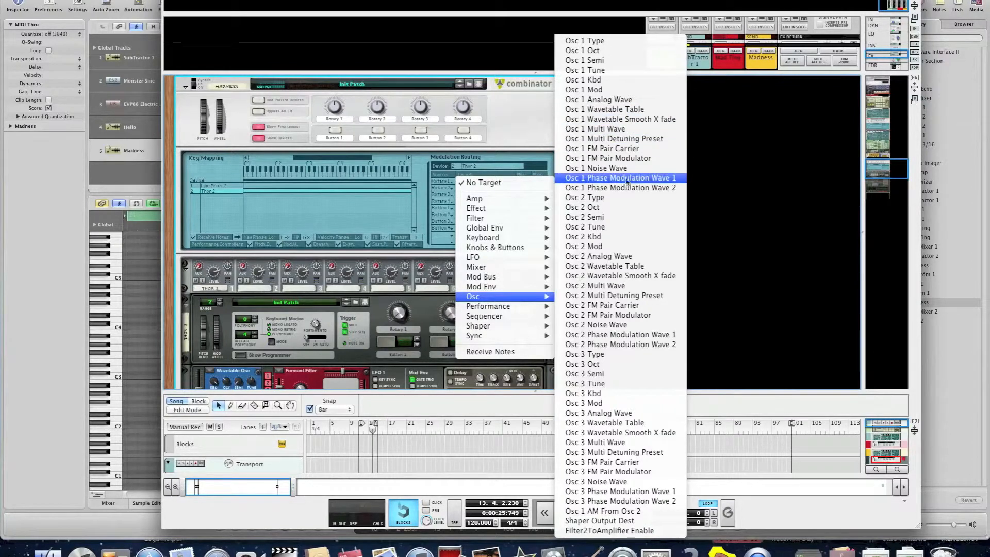
pyautogui.click(657, 113)
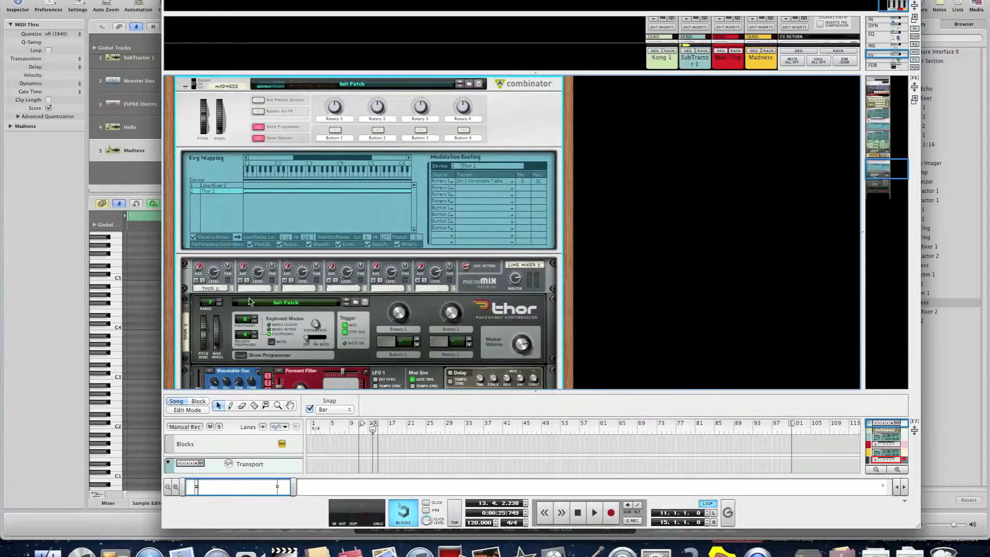
# Change Rotary 1's modulation target to Osc 1 Mod.
pyautogui.scroll(-3, 224, 332)
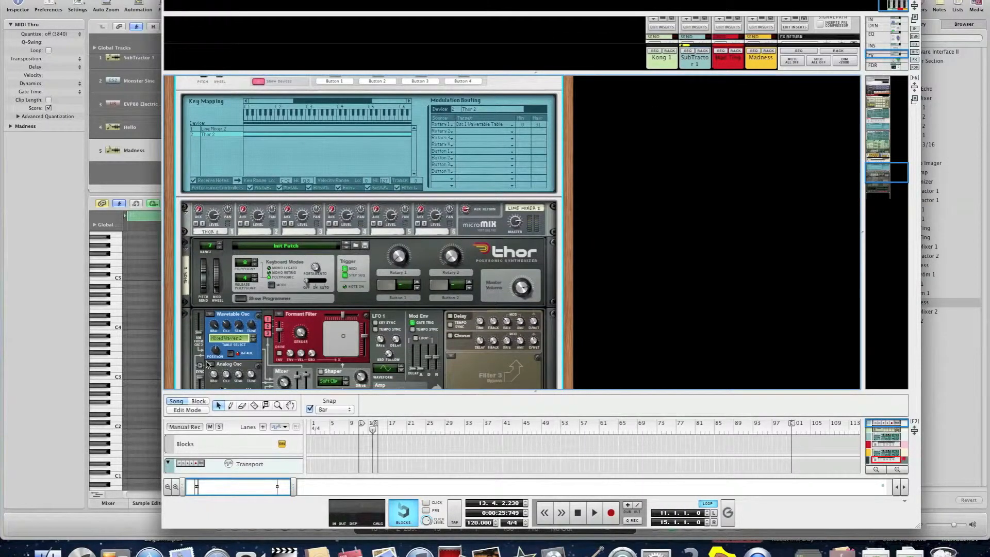
pyautogui.click(492, 126)
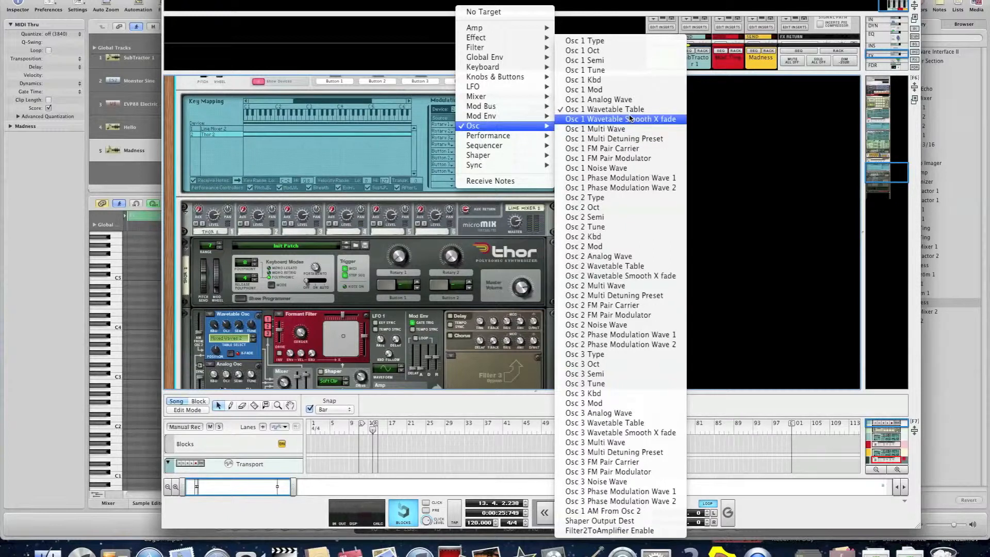
pyautogui.click(610, 89)
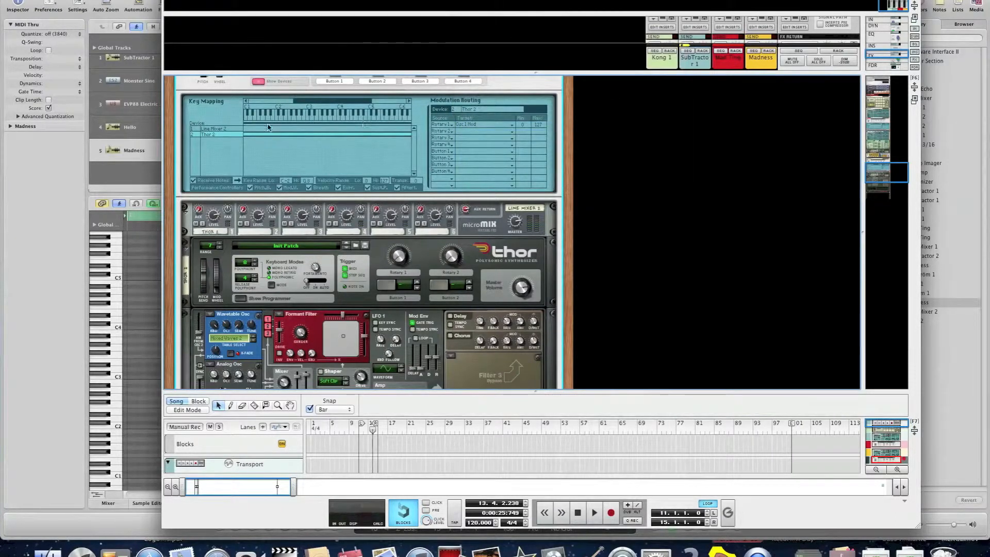
# Turn Rotary 1 to check its effect on Thor's wavetable position, and enlarge the rack area over the mixer.
pyautogui.scroll(2, 292, 132)
pyautogui.scroll(1, 293, 132)
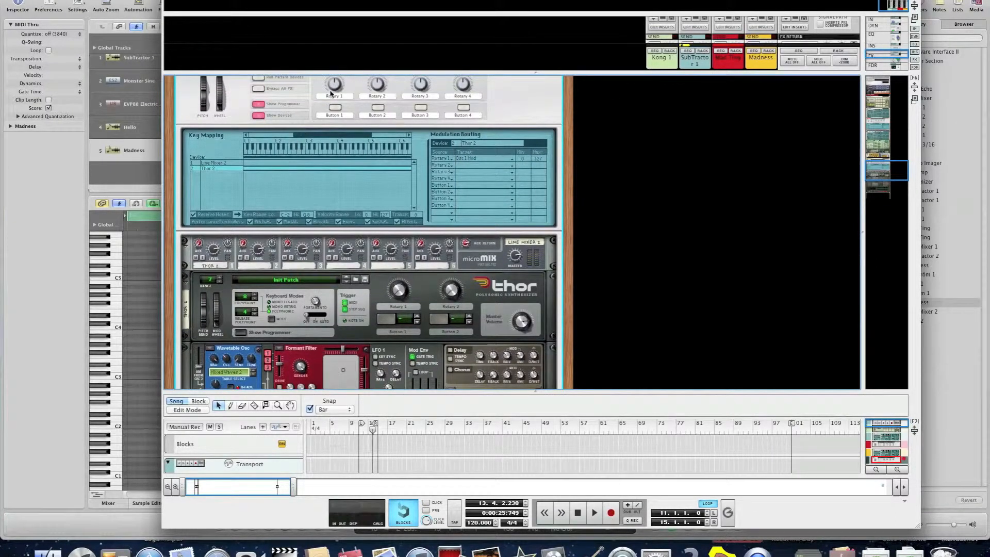
pyautogui.moveTo(333, 103); pyautogui.dragTo(330, 89)
pyautogui.scroll(-2, 231, 360)
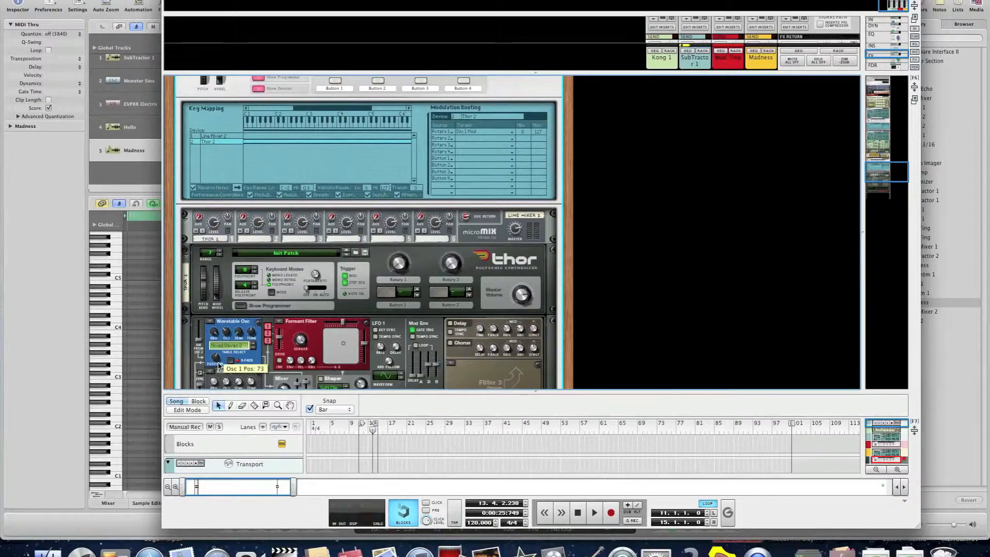
pyautogui.scroll(3, 390, 165)
pyautogui.scroll(-1, 390, 165)
pyautogui.moveTo(372, 71); pyautogui.dragTo(371, 29)
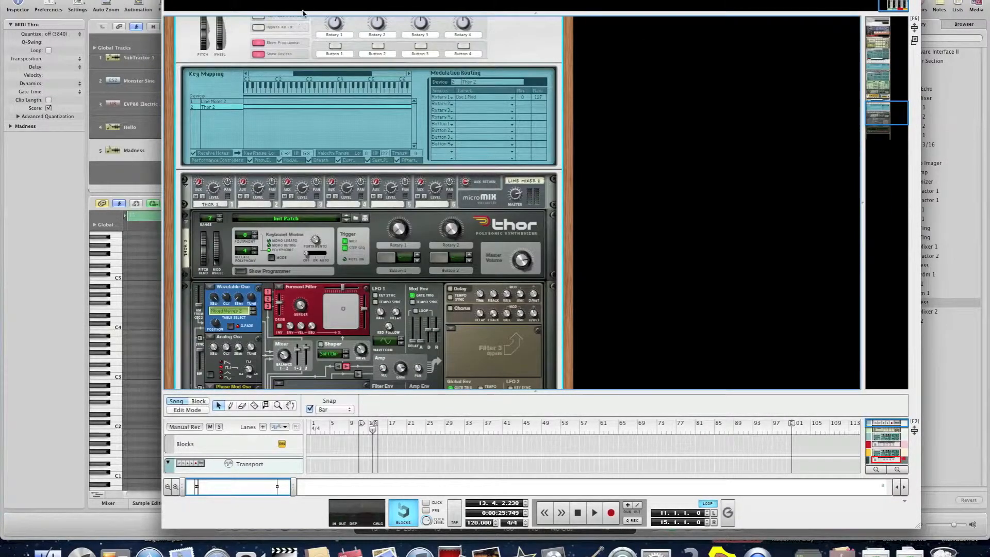
# Audition the wavetable position during playback by turning the Combinator's Rotary 1, and stop playback.
pyautogui.moveTo(338, 25)
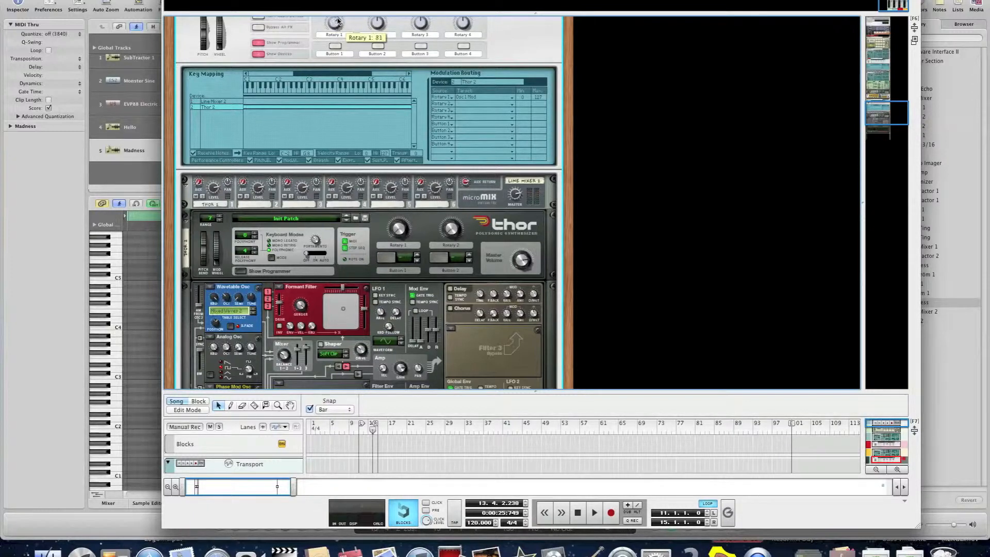
pyautogui.moveTo(338, 24)
pyautogui.mouseDown()
pyautogui.moveTo(335, 35)
pyautogui.moveTo(338, 11)
pyautogui.mouseUp()
pyautogui.press('space')
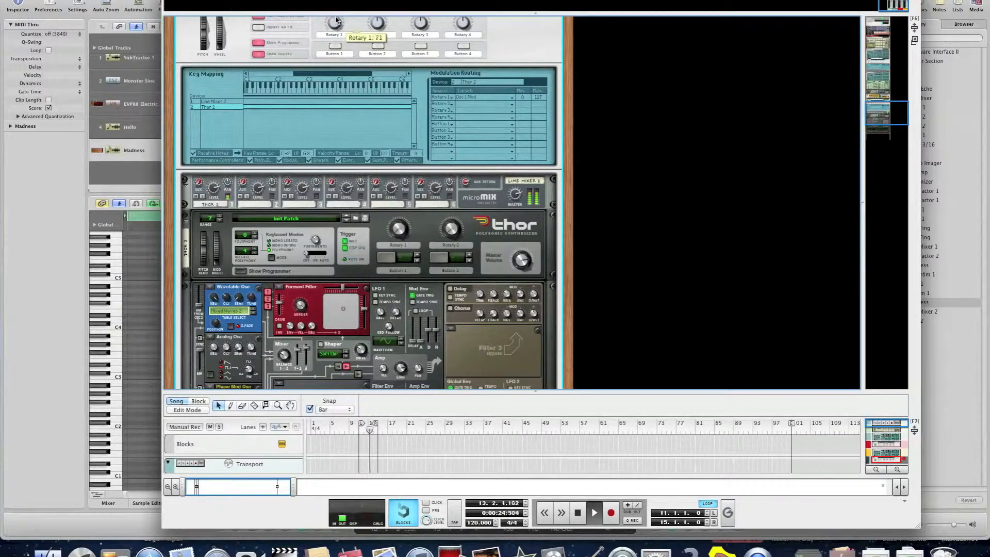
pyautogui.press('space')
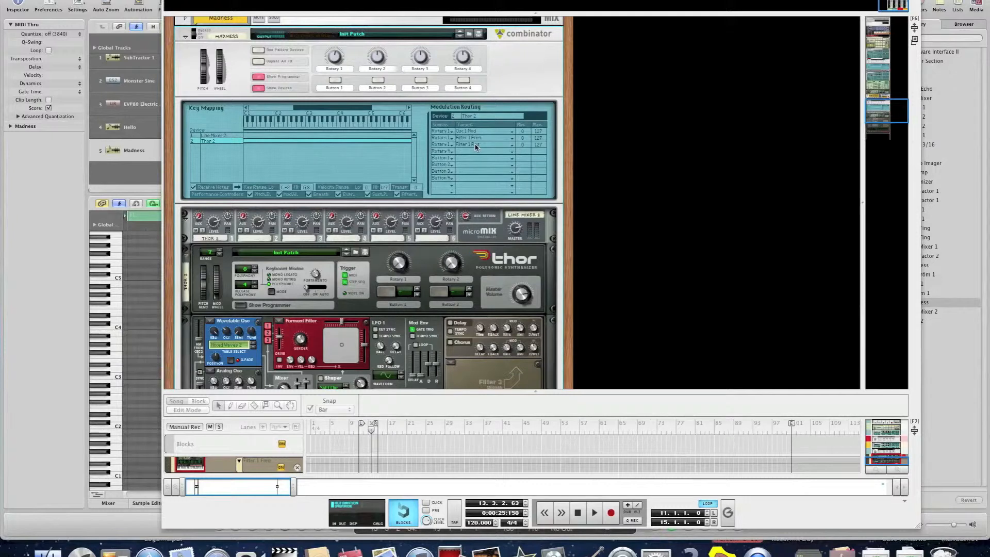
# Audition Rotary 1 moving Osc 1 Mod together with the formant filter's frequency and resonance, and stop playback.
pyautogui.click(334, 58)
pyautogui.moveTo(334, 58); pyautogui.dragTo(330, 62)
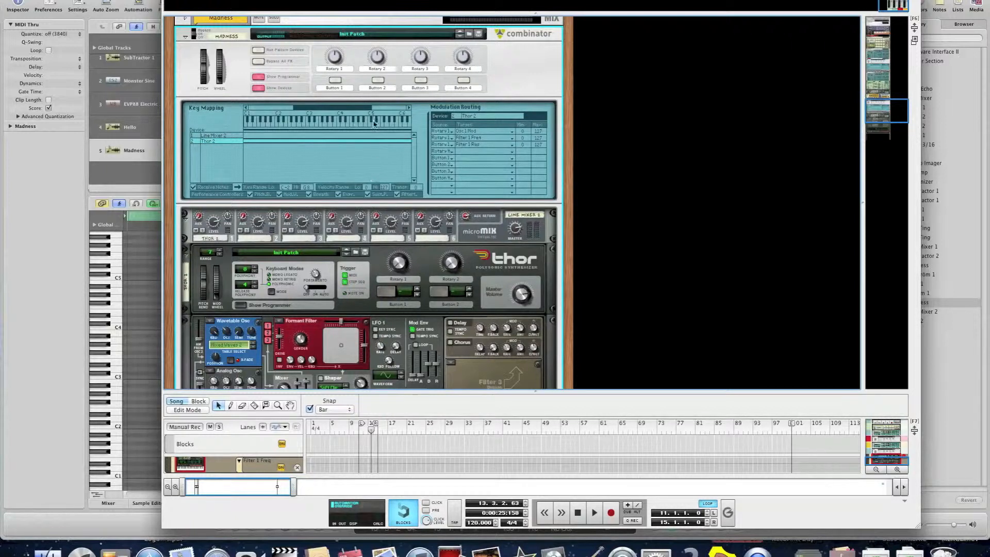
pyautogui.moveTo(334, 57)
pyautogui.press('space')
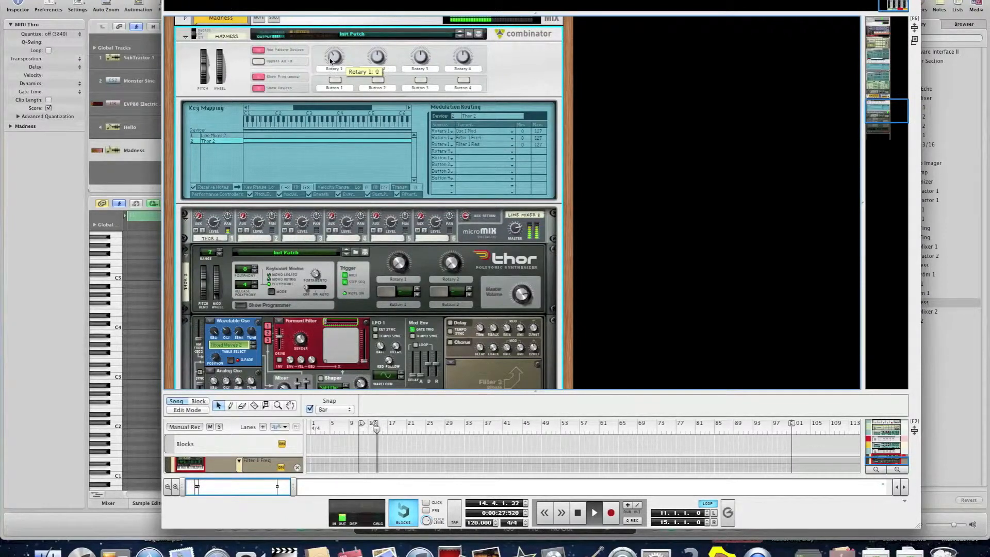
pyautogui.press('space')
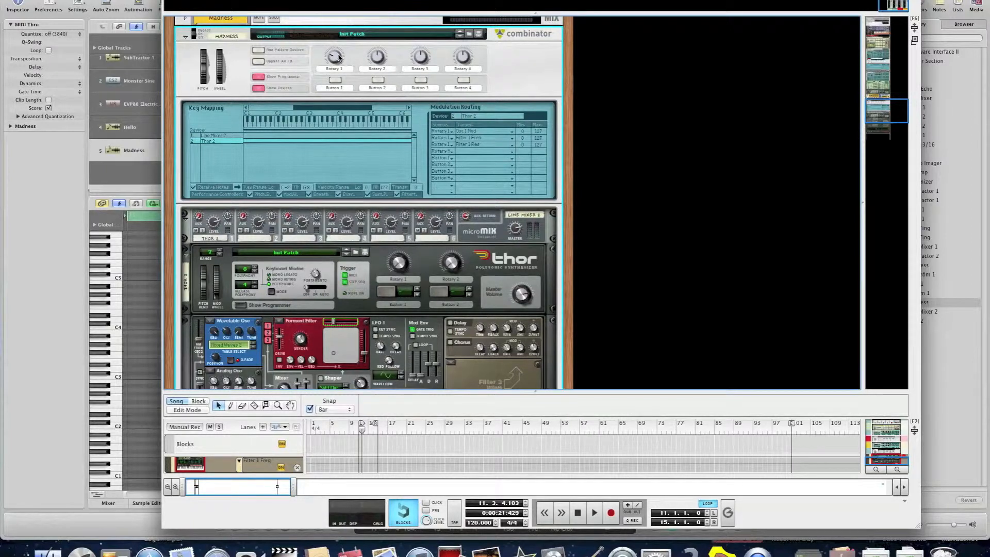
# Clear the automation on Thor's Filter 1 frequency and audition the Rotary 1 sweep again over the loop.
pyautogui.rightClick(341, 321)
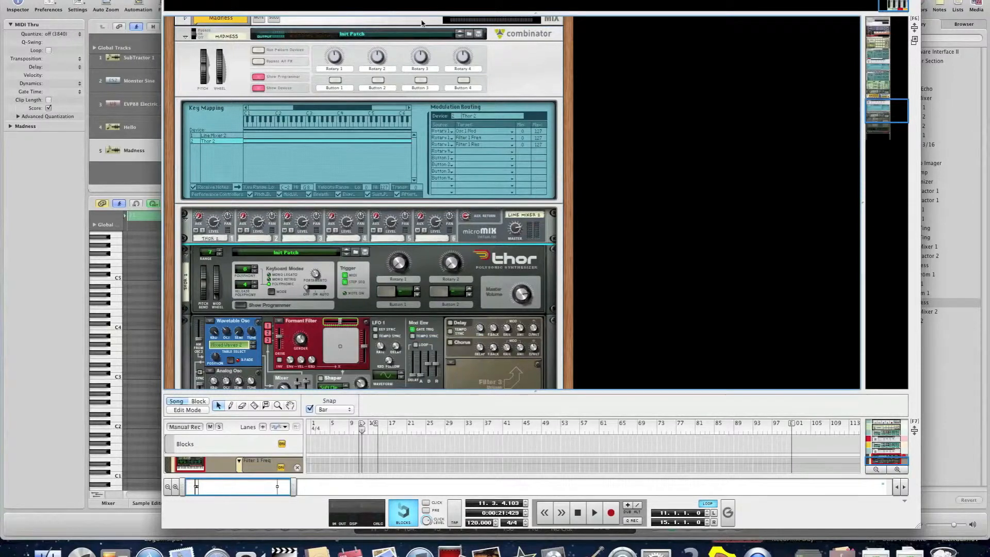
pyautogui.press('space')
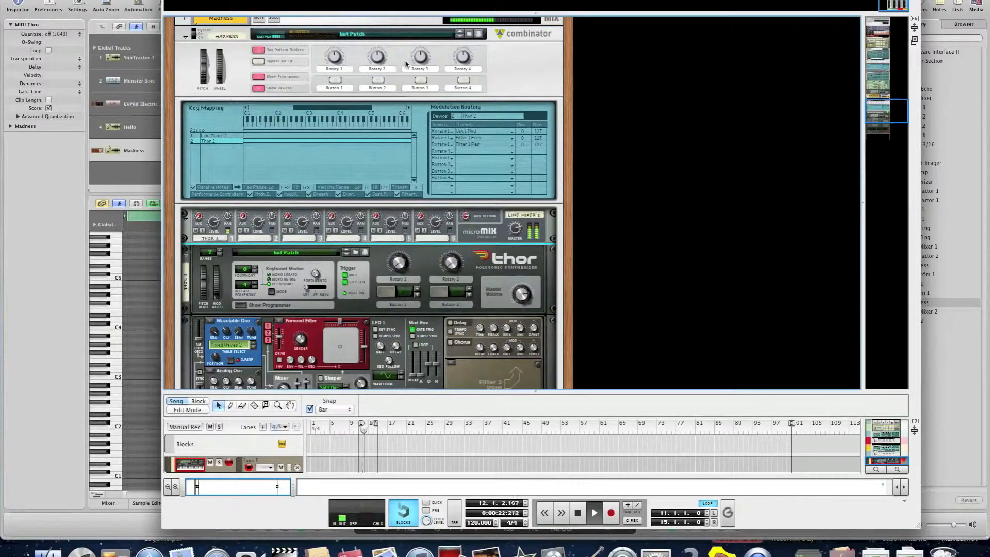
pyautogui.moveTo(334, 59); pyautogui.dragTo(334, 48)
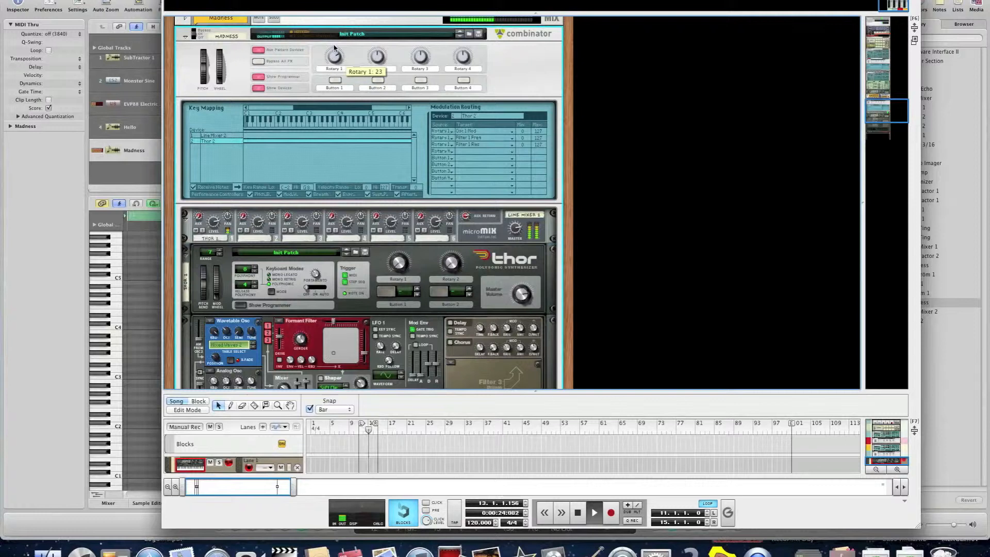
pyautogui.press('space')
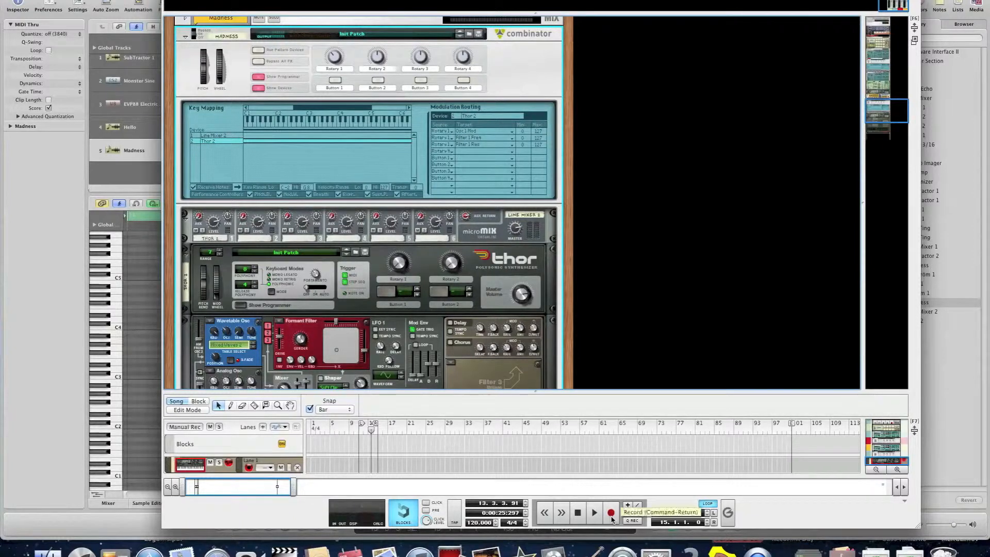
# Enlarge the sequencer area and add an automation lane for Rotary 1 to the Madness track.
pyautogui.moveTo(310, 393); pyautogui.dragTo(309, 241)
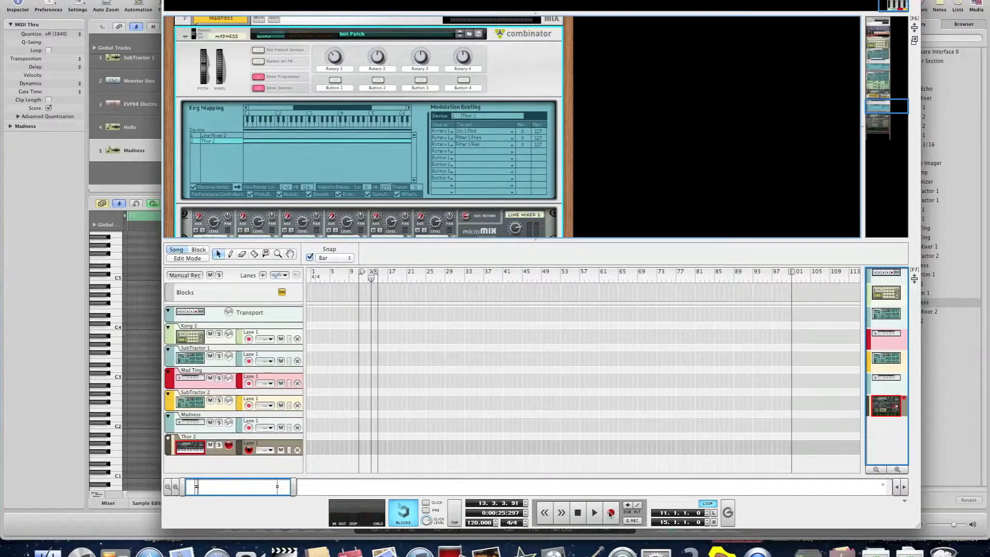
pyautogui.rightClick(337, 59)
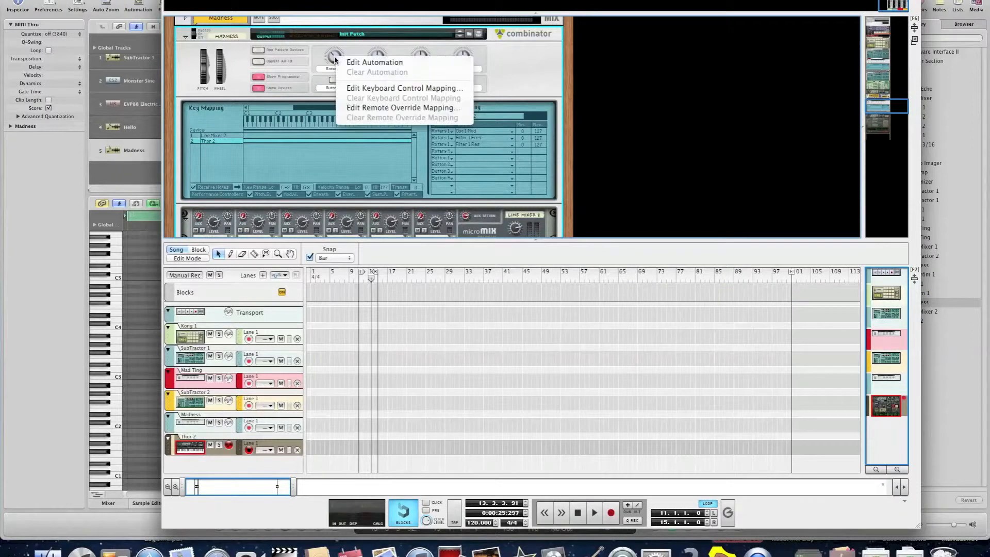
pyautogui.click(352, 63)
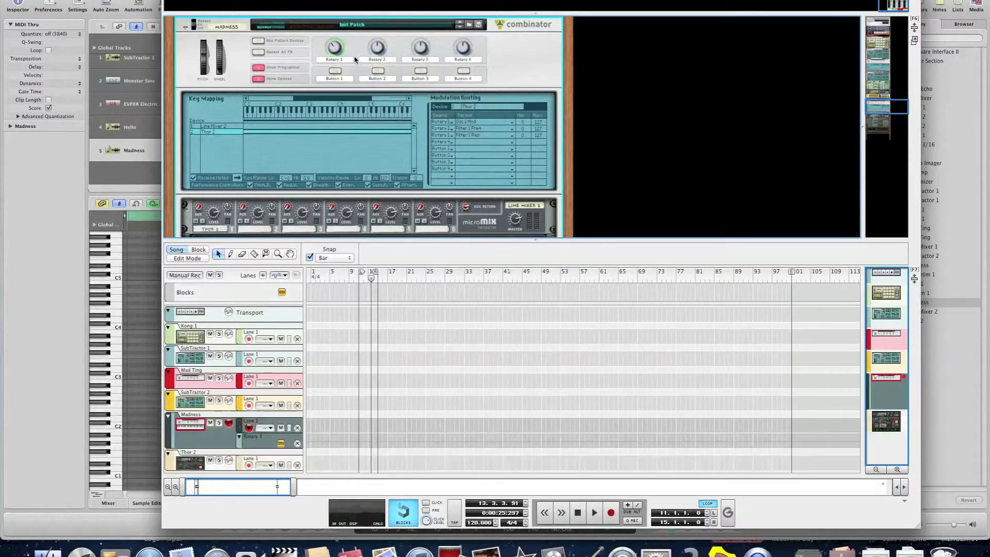
# Record Rotary 1 movements as automation over the four-bar loop starting at bar 11, and stop recording.
pyautogui.click(611, 513)
pyautogui.moveTo(336, 48)
pyautogui.mouseDown()
pyautogui.moveTo(332, 61)
pyautogui.moveTo(330, 51)
pyautogui.mouseUp()
pyautogui.press('space')
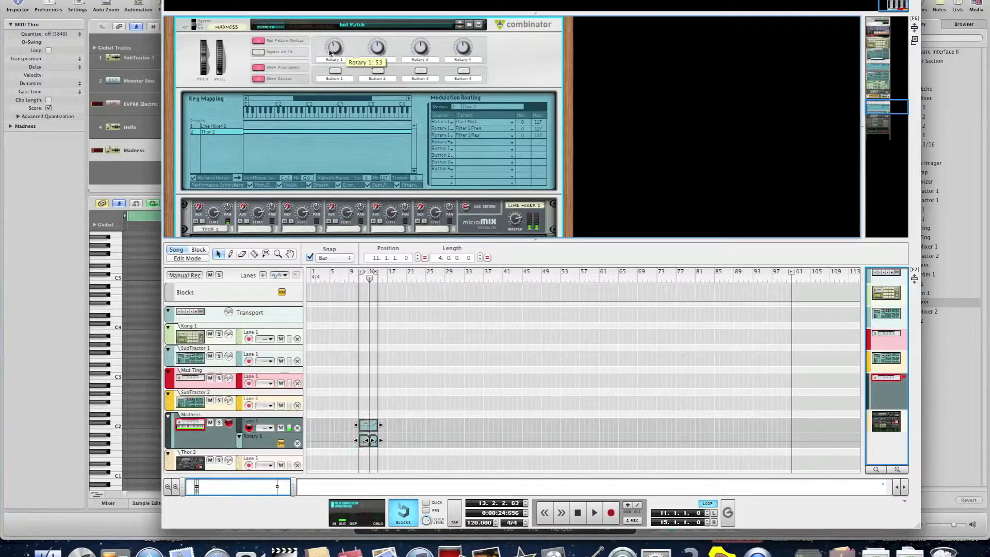
# Play the recorded automation and narrow the value ranges of the Osc 1 Mod, Filter 1 Freq and Filter 1 Res routings in the programmer.
pyautogui.press('space')
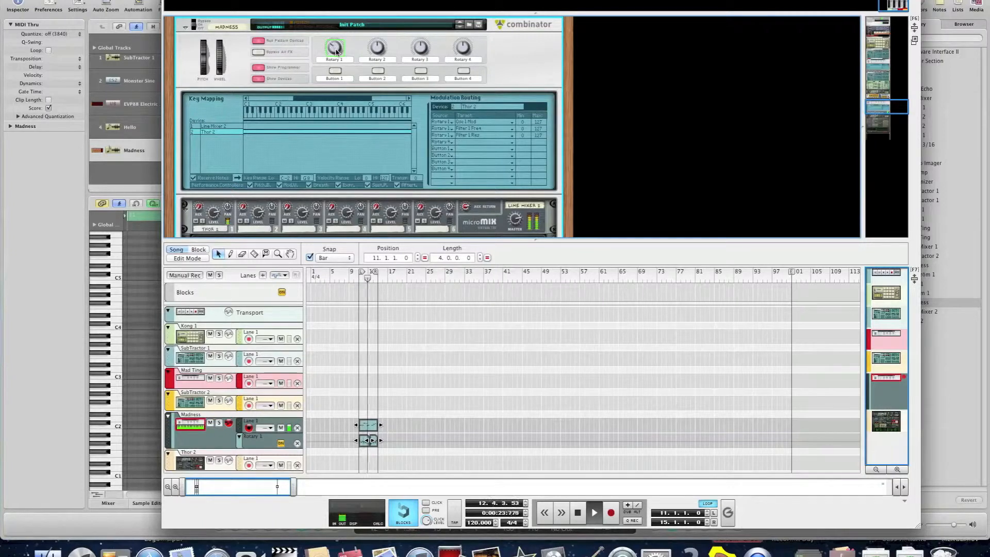
pyautogui.moveTo(336, 52)
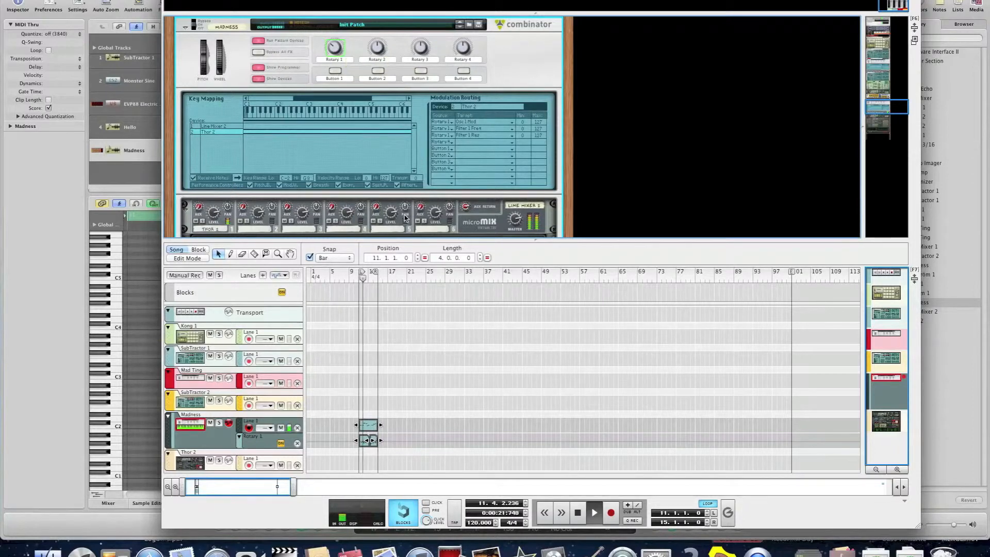
pyautogui.moveTo(400, 239); pyautogui.dragTo(398, 395)
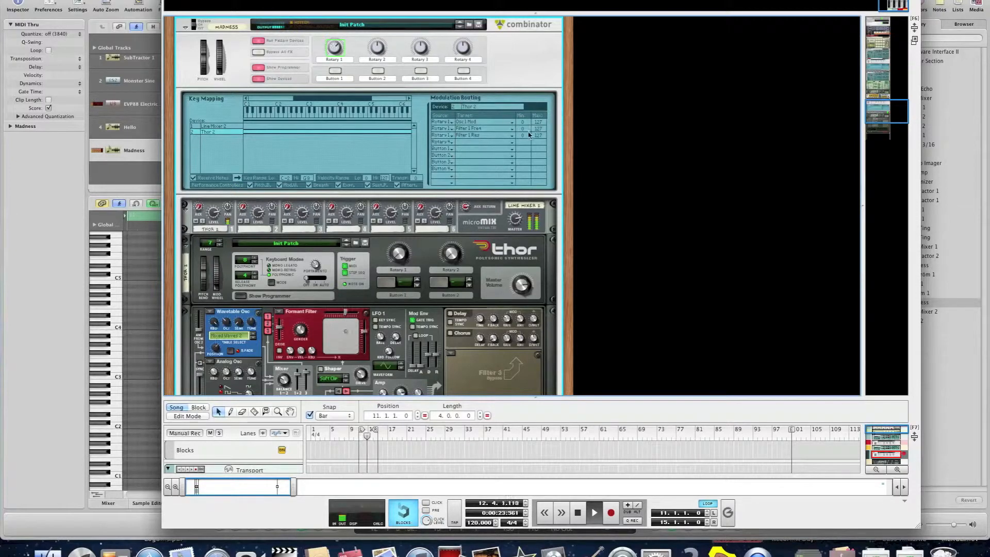
pyautogui.moveTo(539, 129)
pyautogui.mouseDown()
pyautogui.moveTo(535, 172)
pyautogui.moveTo(524, 120)
pyautogui.moveTo(541, 144)
pyautogui.moveTo(541, 133)
pyautogui.moveTo(542, 161)
pyautogui.moveTo(542, 135)
pyautogui.mouseUp()
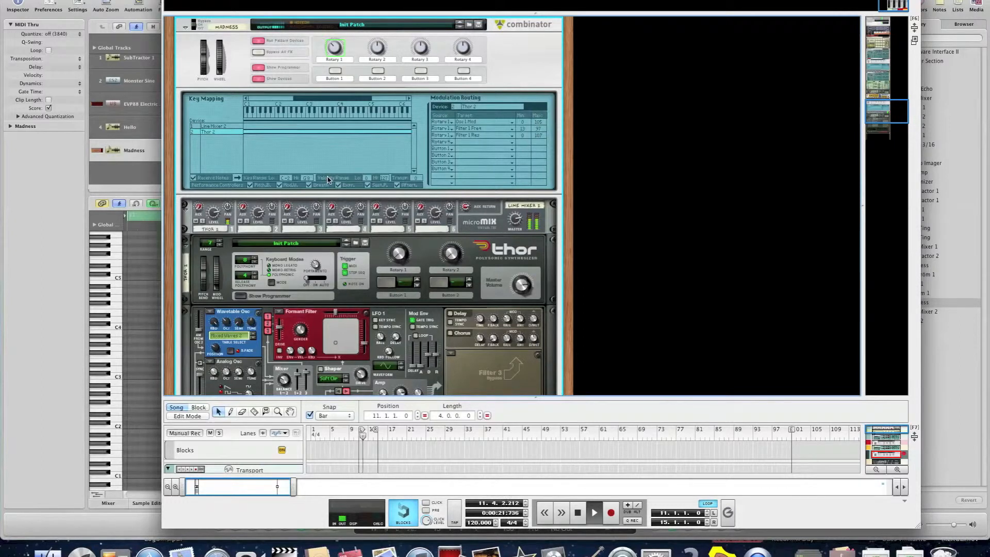
# Create a Scream 4 Distortion inside the Combinator below Thor.
pyautogui.scroll(-10, 419, 277)
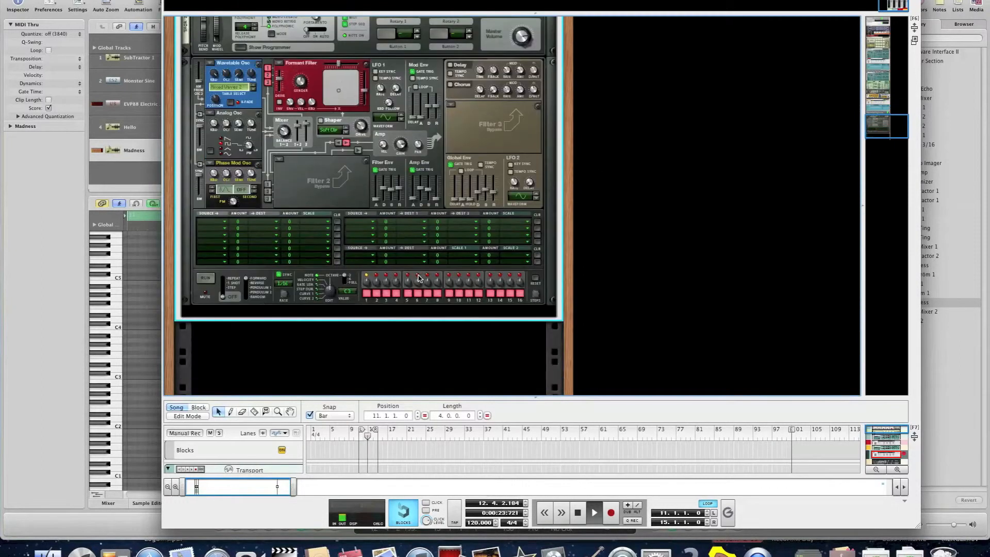
pyautogui.rightClick(373, 315)
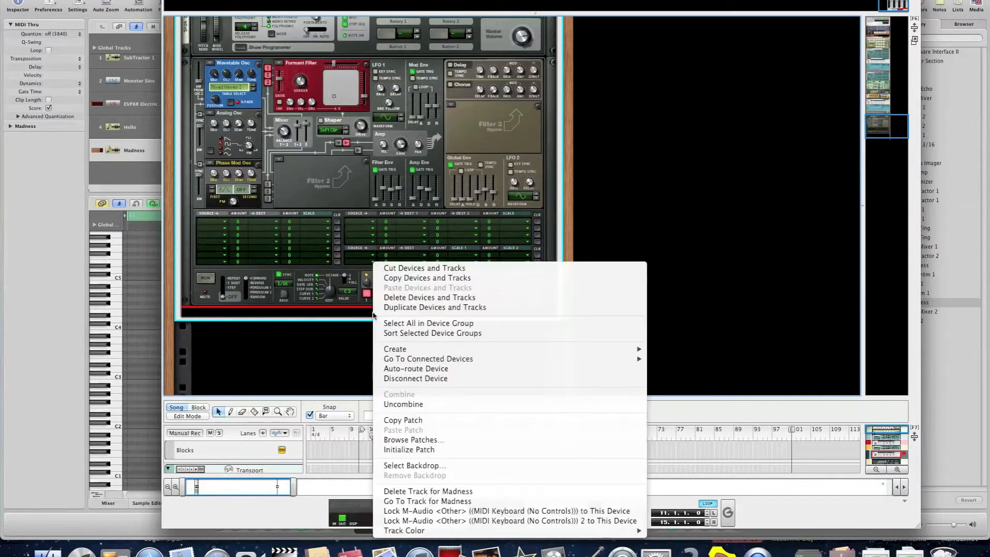
pyautogui.moveTo(462, 350)
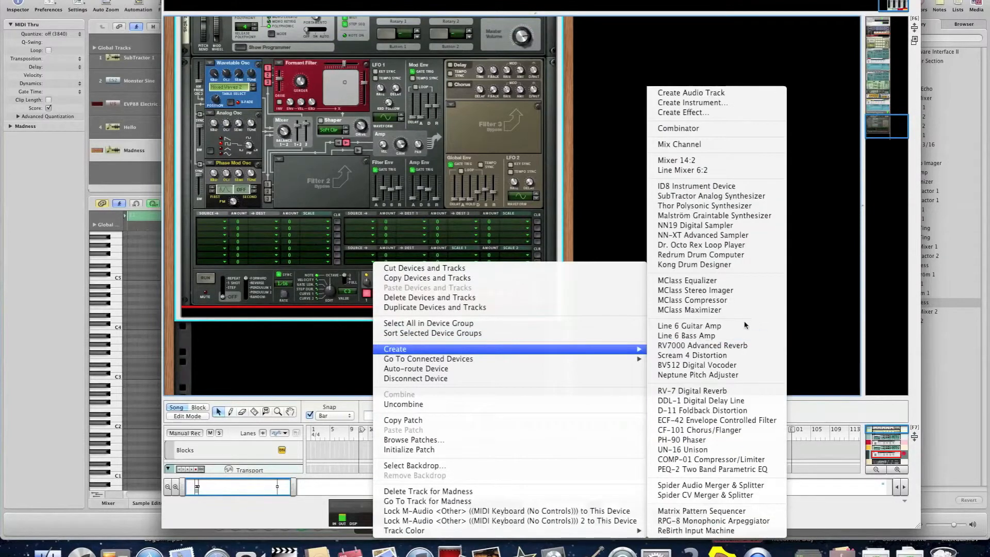
pyautogui.click(733, 355)
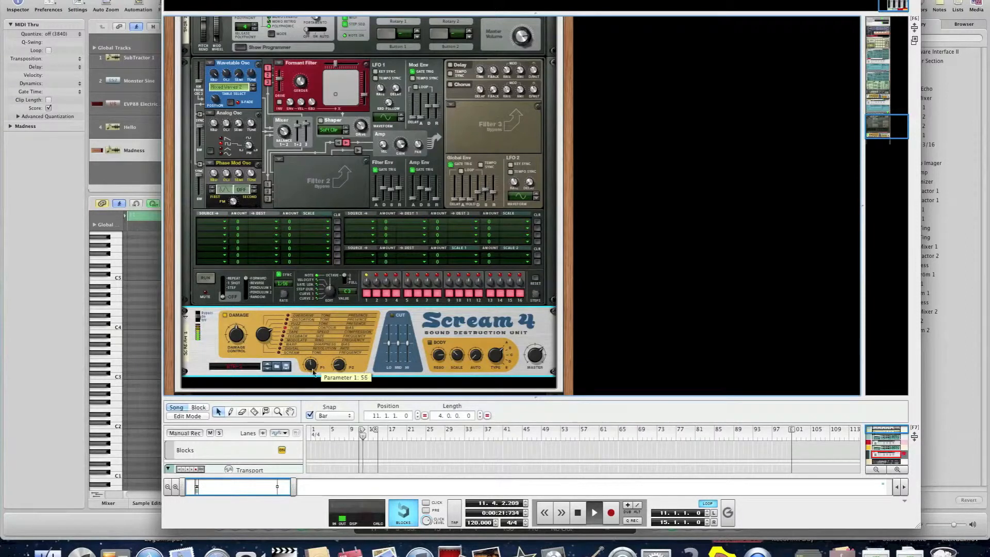
# Adjust Scream 4's P1, P2 and Damage Control by ear while the loop plays, and stop playback.
pyautogui.moveTo(339, 366); pyautogui.dragTo(335, 399)
pyautogui.moveTo(310, 364); pyautogui.dragTo(311, 378)
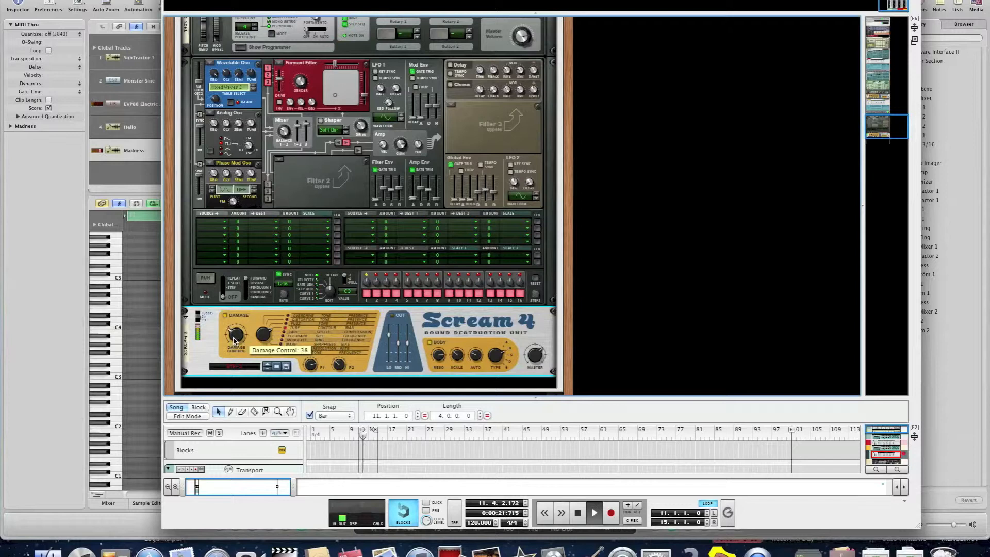
pyautogui.moveTo(234, 340); pyautogui.dragTo(299, 320)
pyautogui.press('space')
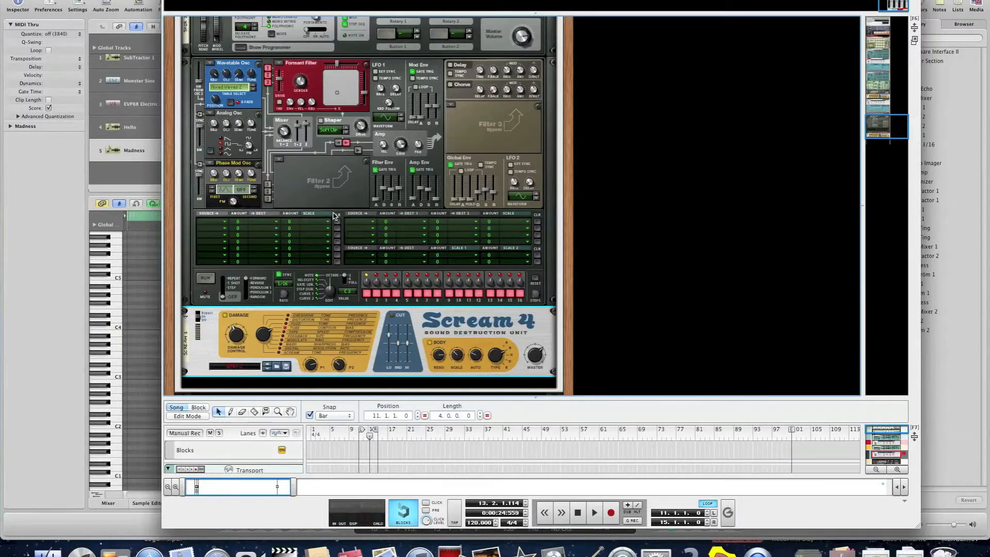
# Compare the playing loop with the Scream 4 distortion switched out and back in, and stop playback.
pyautogui.scroll(-10, 334, 215)
pyautogui.scroll(5, 335, 216)
pyautogui.scroll(-2, 354, 266)
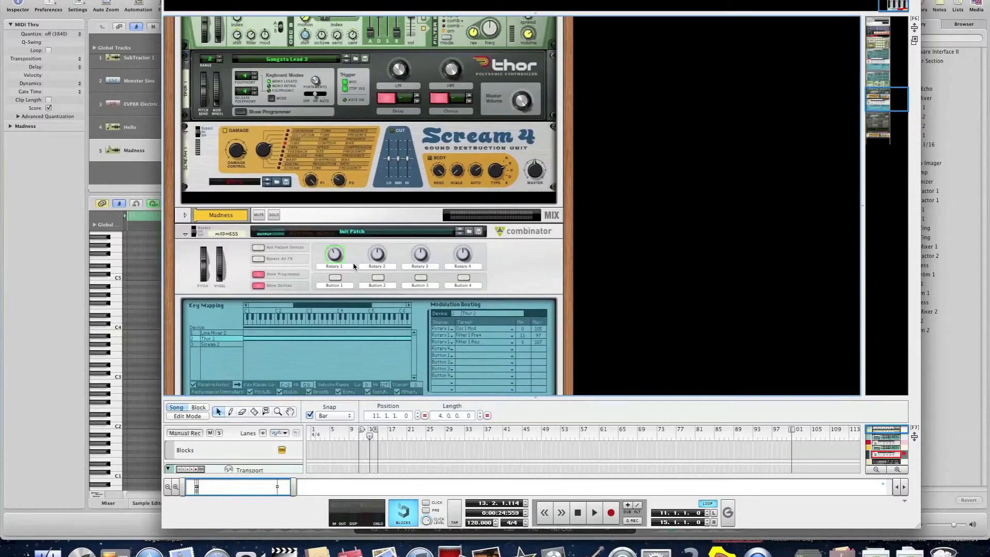
pyautogui.scroll(-5, 354, 266)
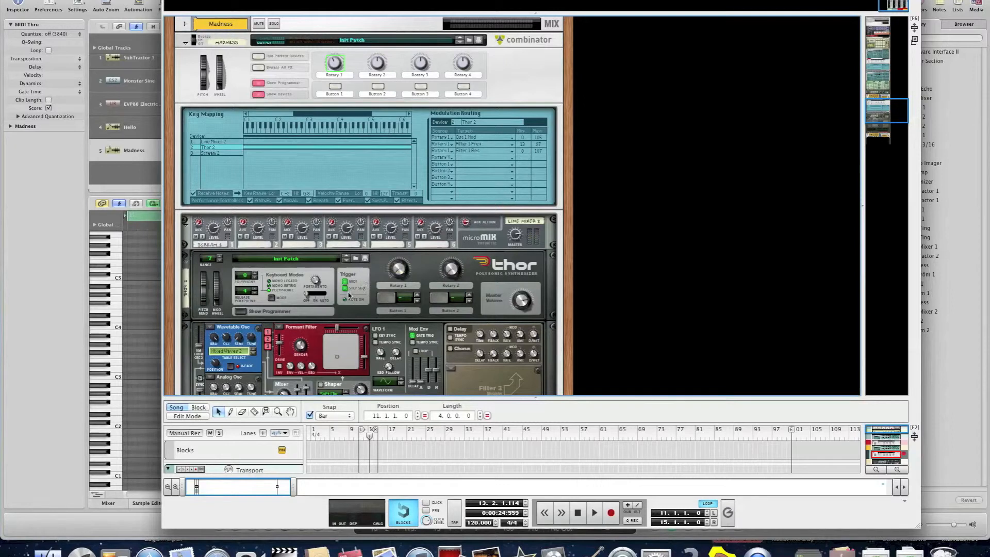
pyautogui.scroll(-10, 349, 296)
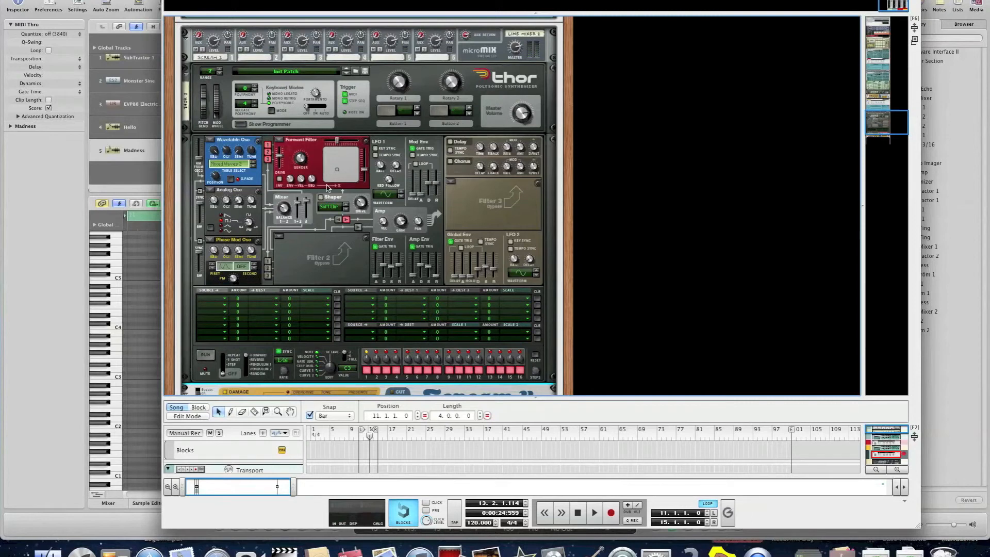
pyautogui.scroll(-5, 328, 206)
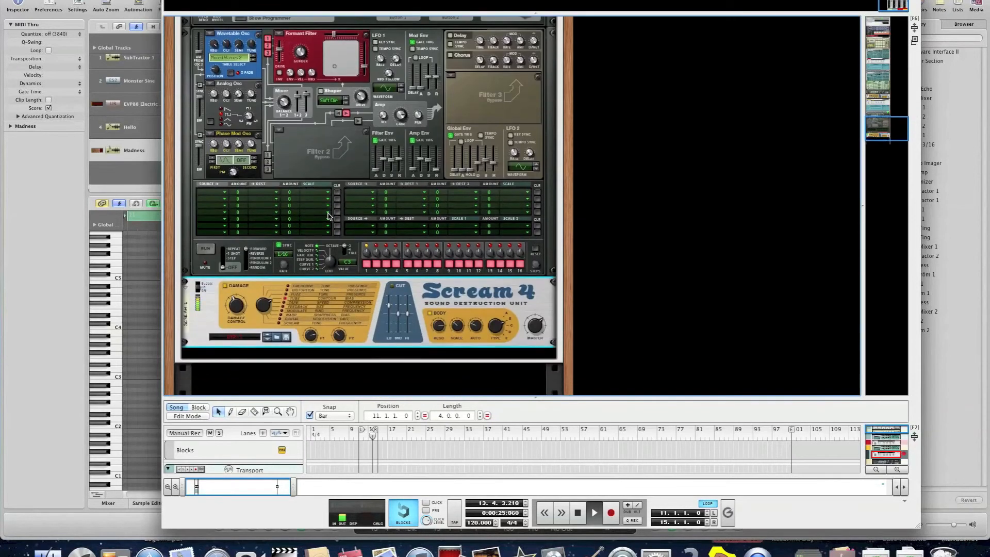
pyautogui.scroll(-3, 327, 216)
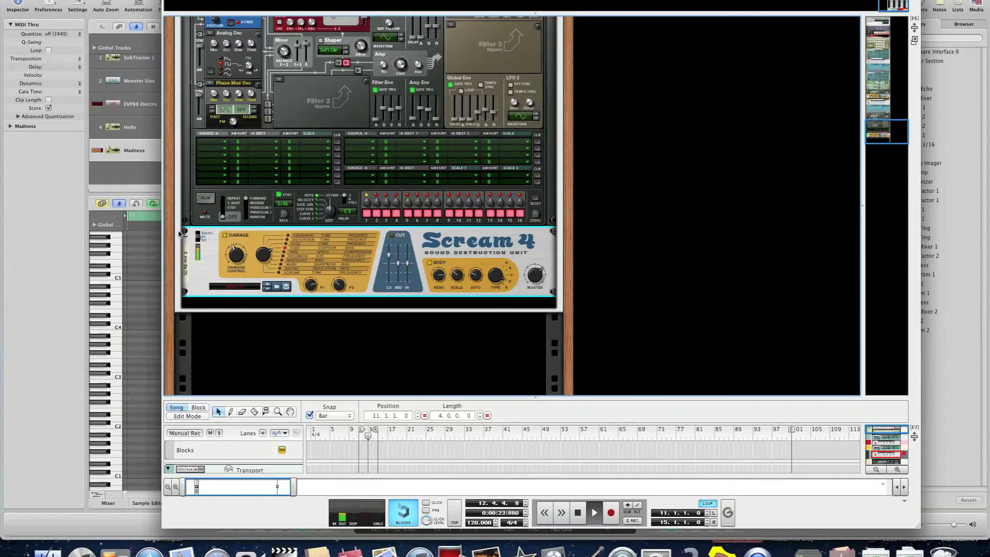
pyautogui.click(198, 241)
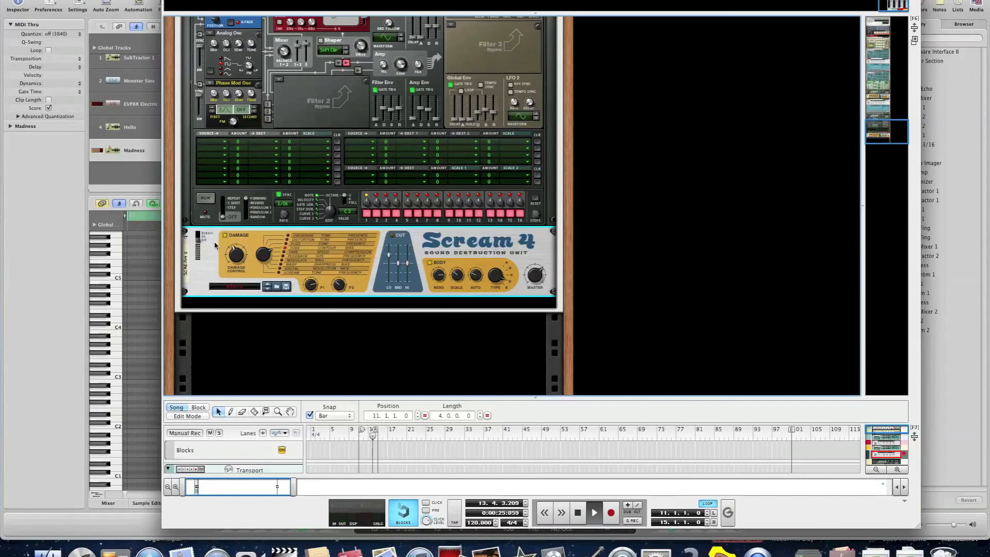
pyautogui.click(198, 236)
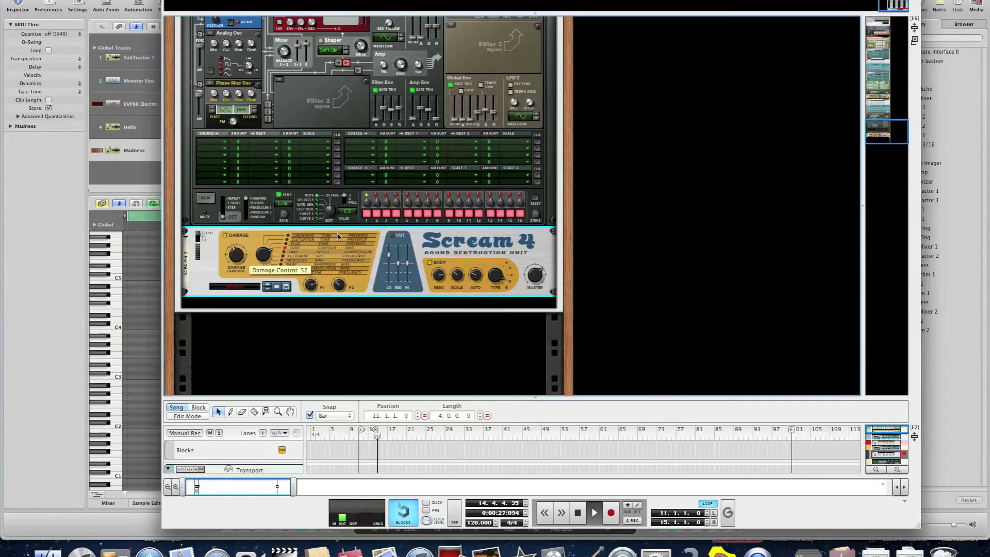
pyautogui.press('space')
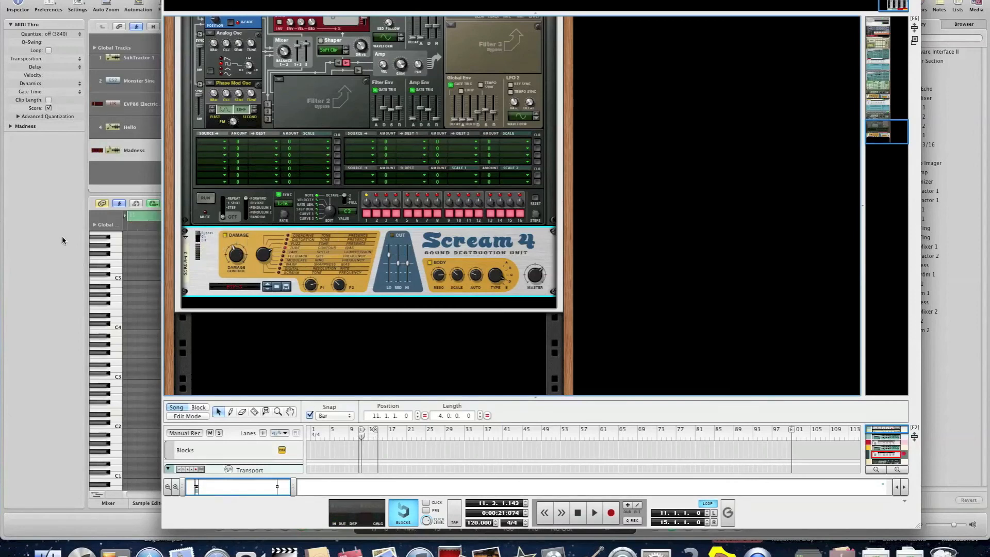